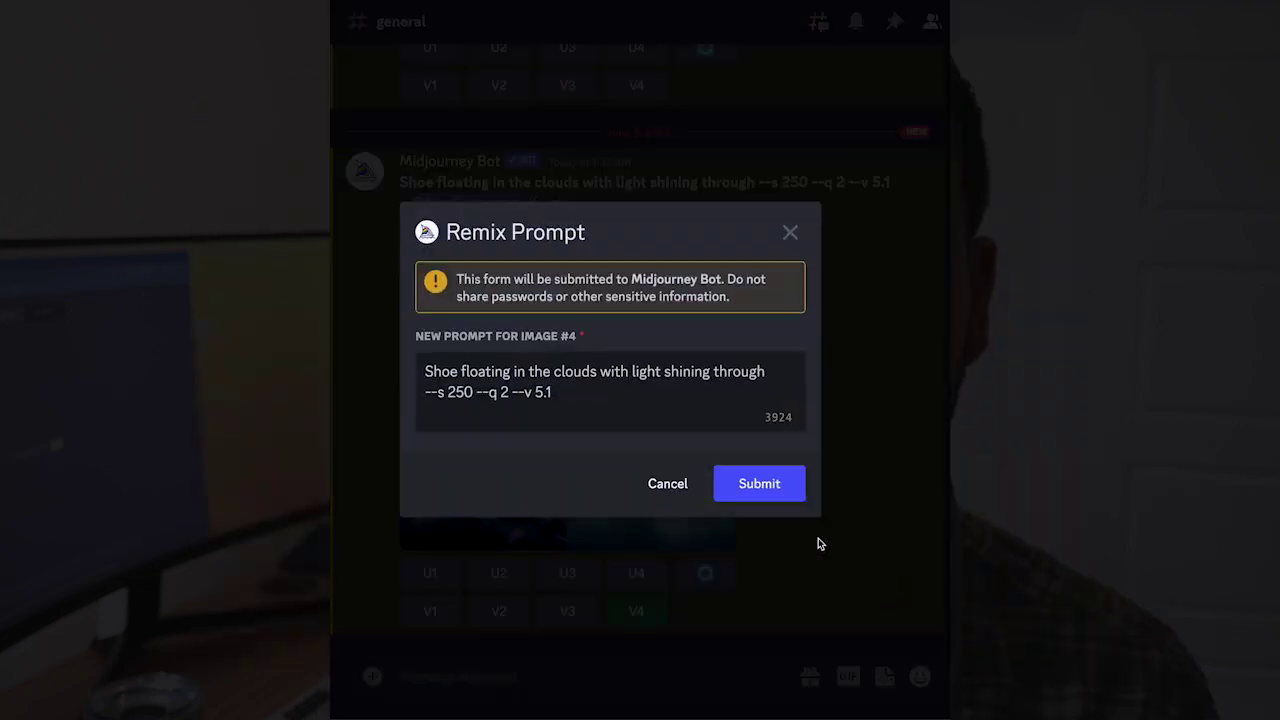
# - Submit the V4 remix with the prompt 'Shoe floating in the clouds with light shining through'
pyautogui.click(757, 480)
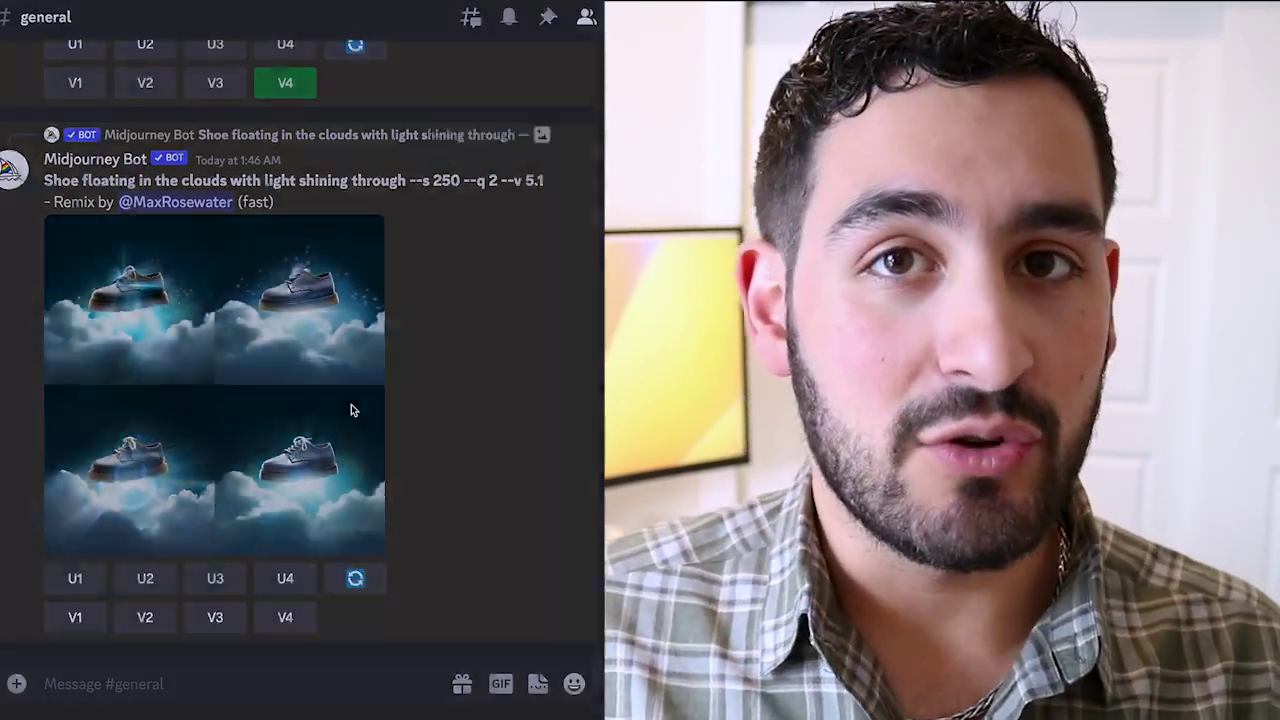
# - Enlarge the finished cloud remix grid, then send a pasted /imagine prompt to Midjourney
pyautogui.click(351, 404)
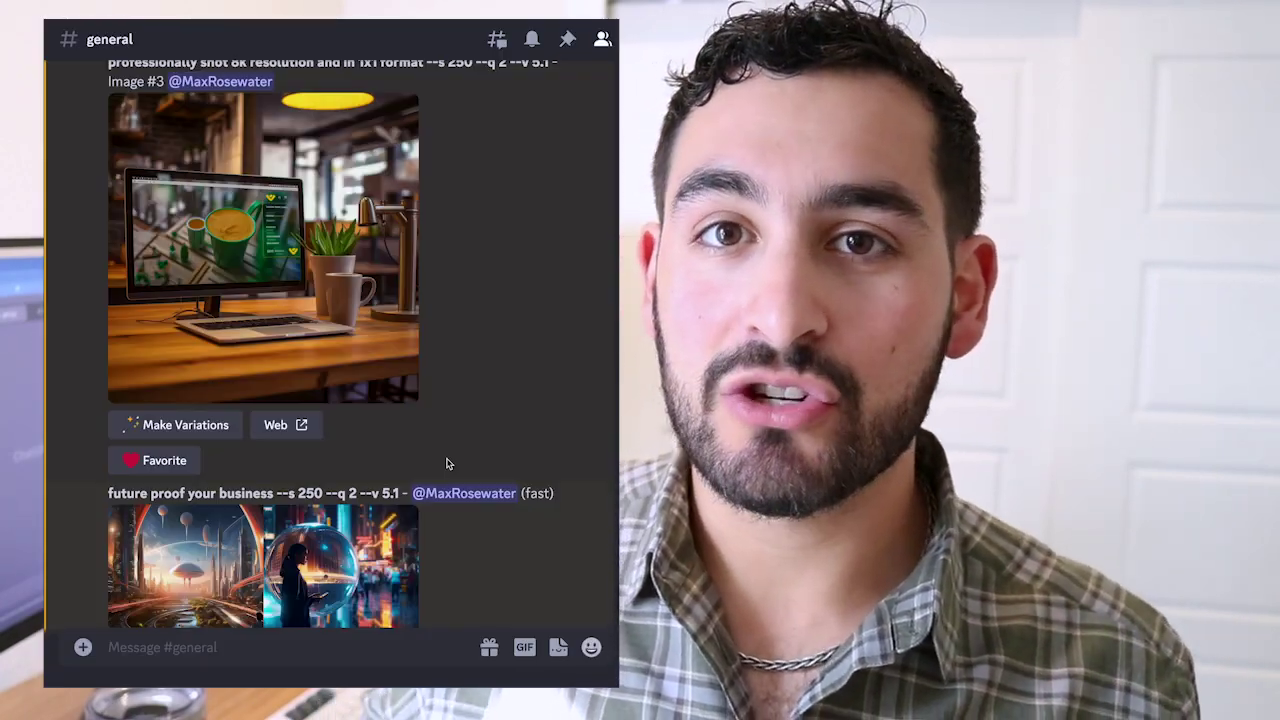
pyautogui.write('/im')
pyautogui.press('Tab')
pyautogui.hotkey('ctrl', 'v')
pyautogui.press('Return')
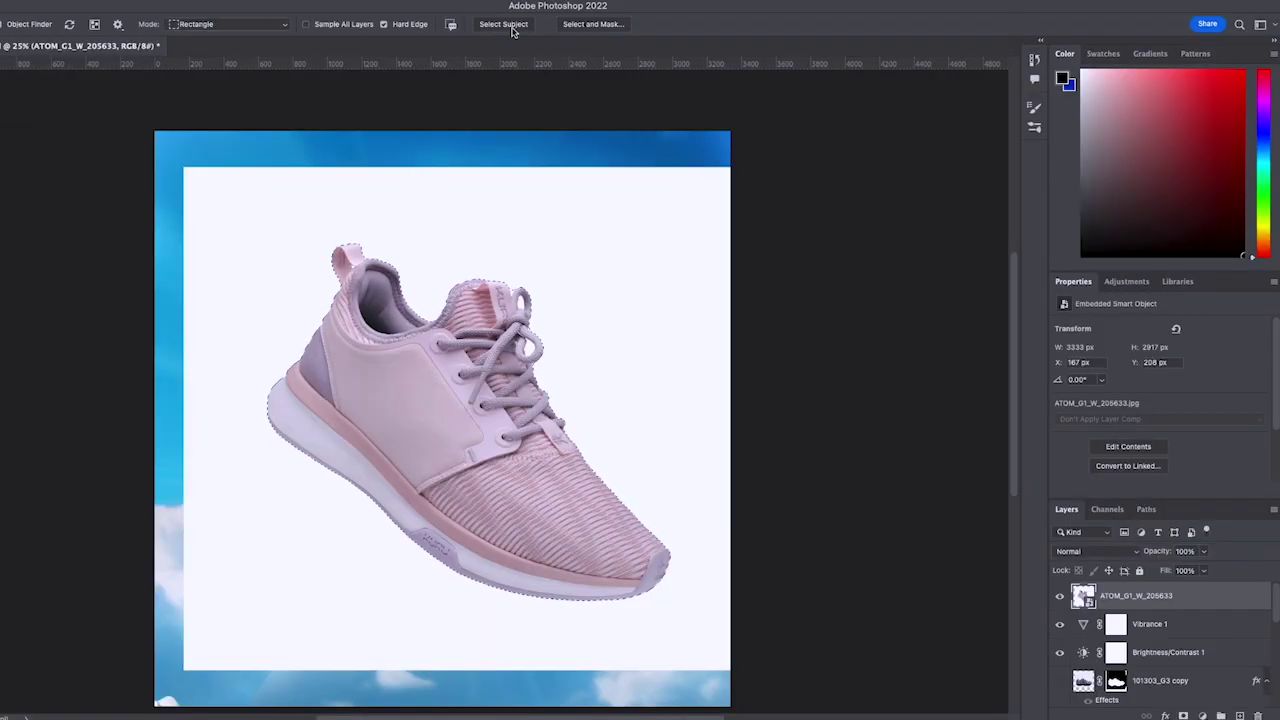
# - Cut the pink sneaker out of its white background and check it against the sky layer
pyautogui.click(593, 24)
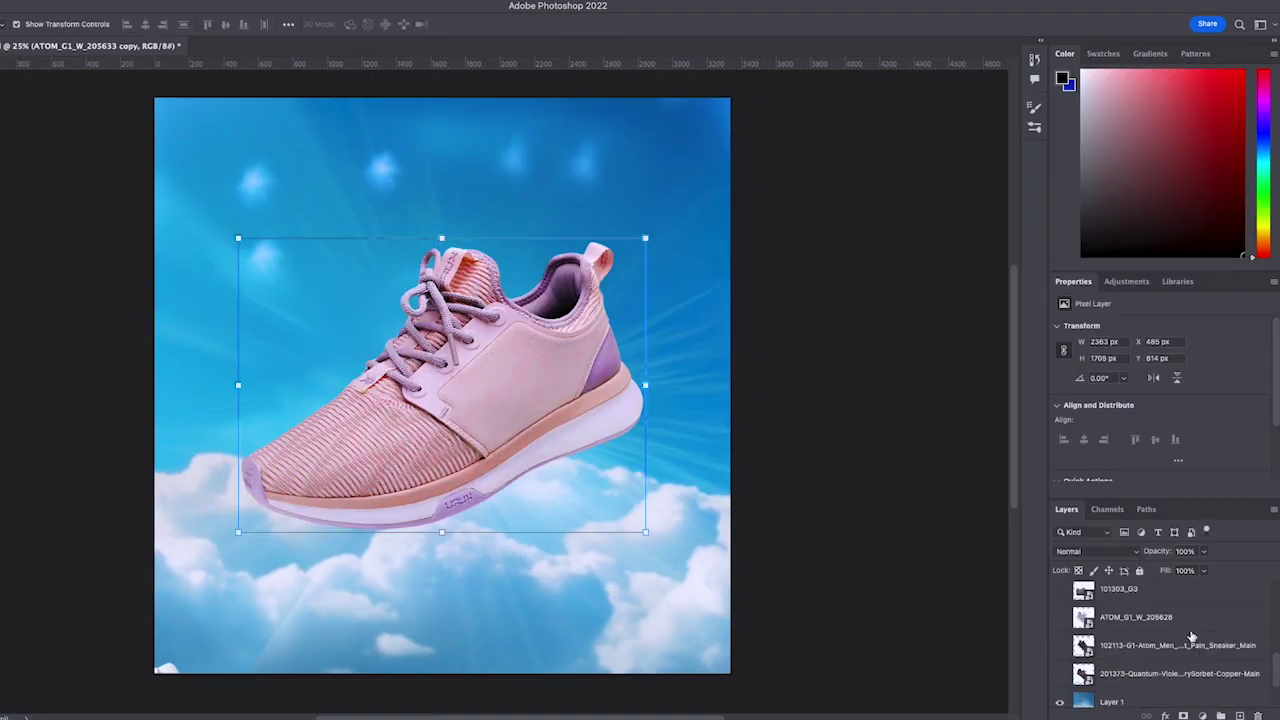
pyautogui.click(1059, 638)
pyautogui.click(1059, 638)
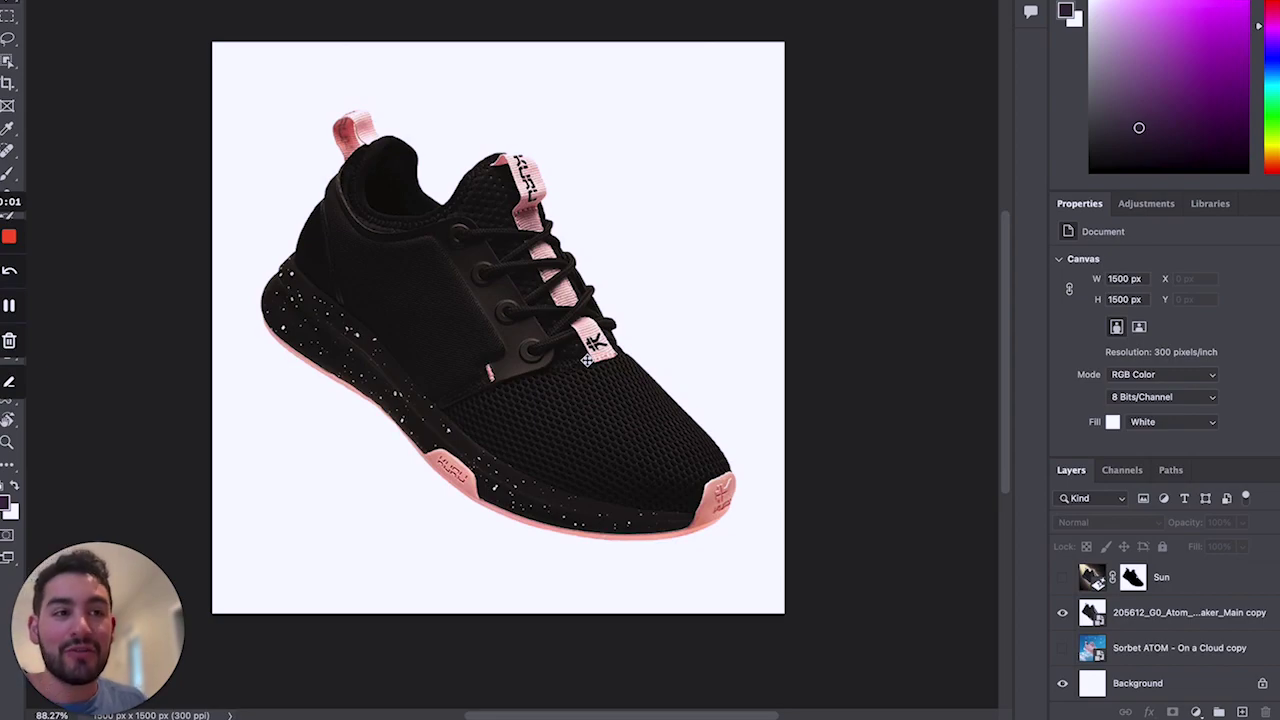
pyautogui.click(1062, 648)
pyautogui.click(1062, 613)
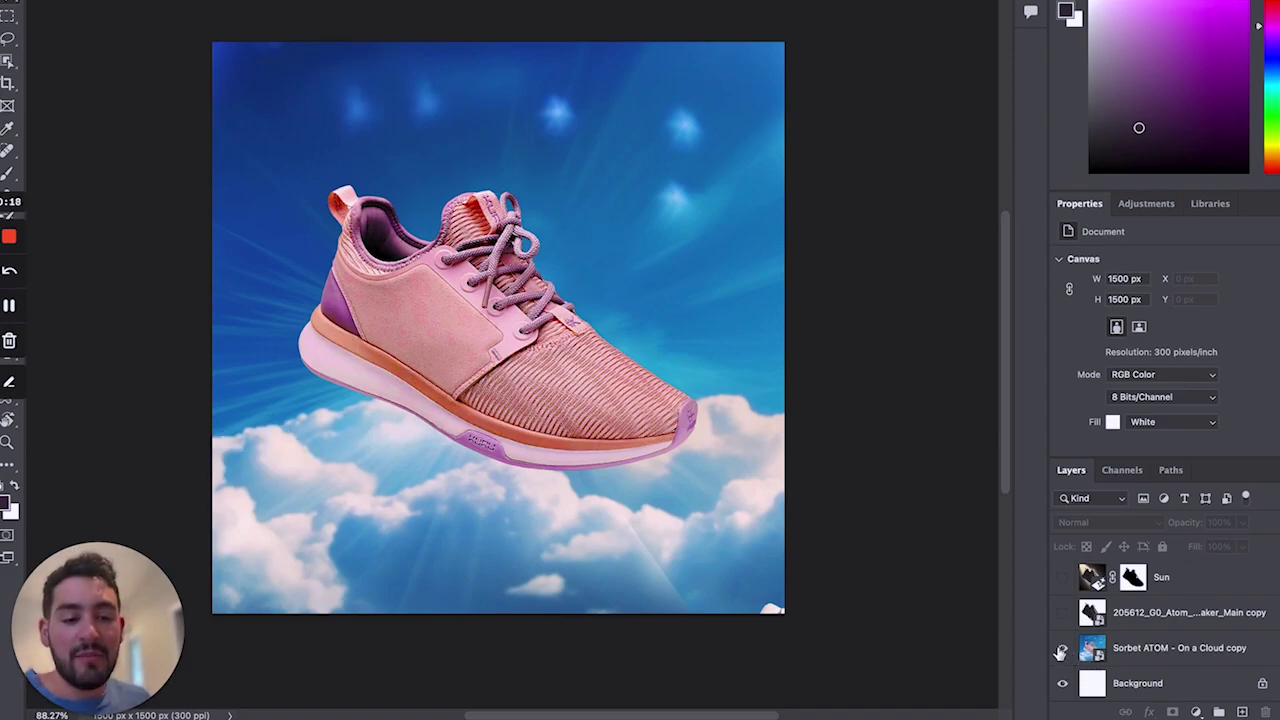
pyautogui.click(1062, 650)
pyautogui.click(1062, 613)
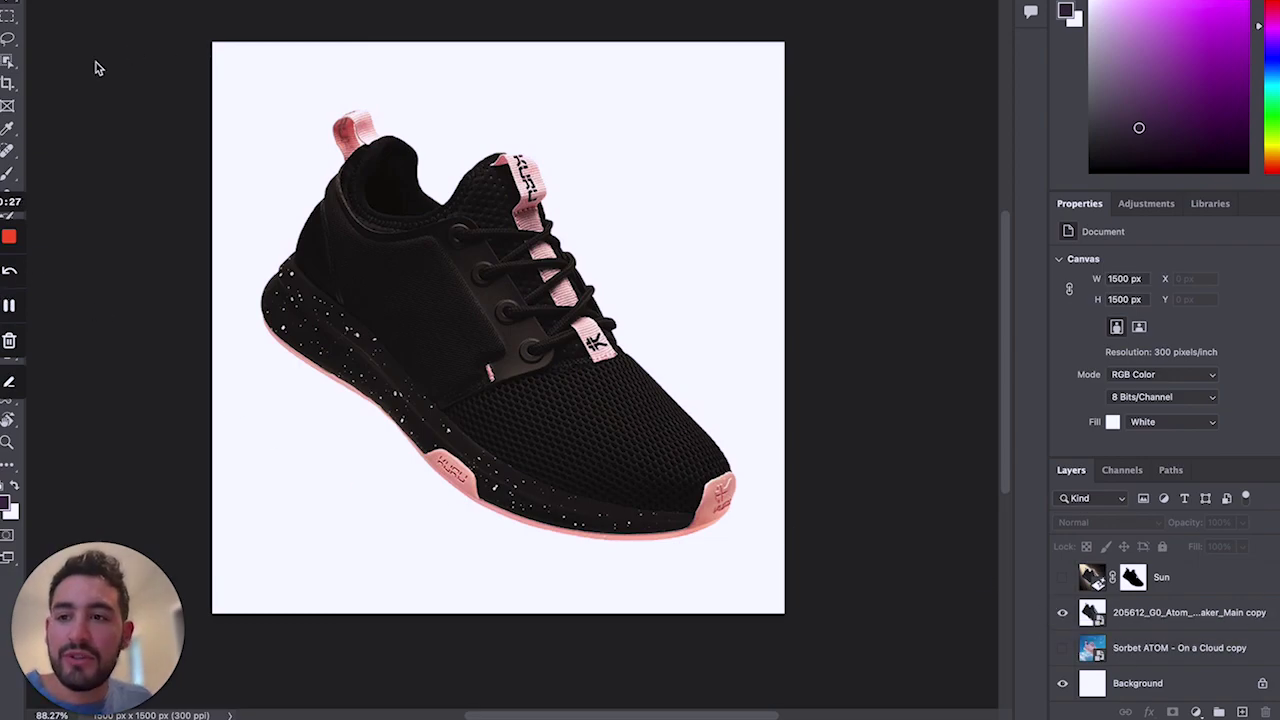
pyautogui.click(15, 66)
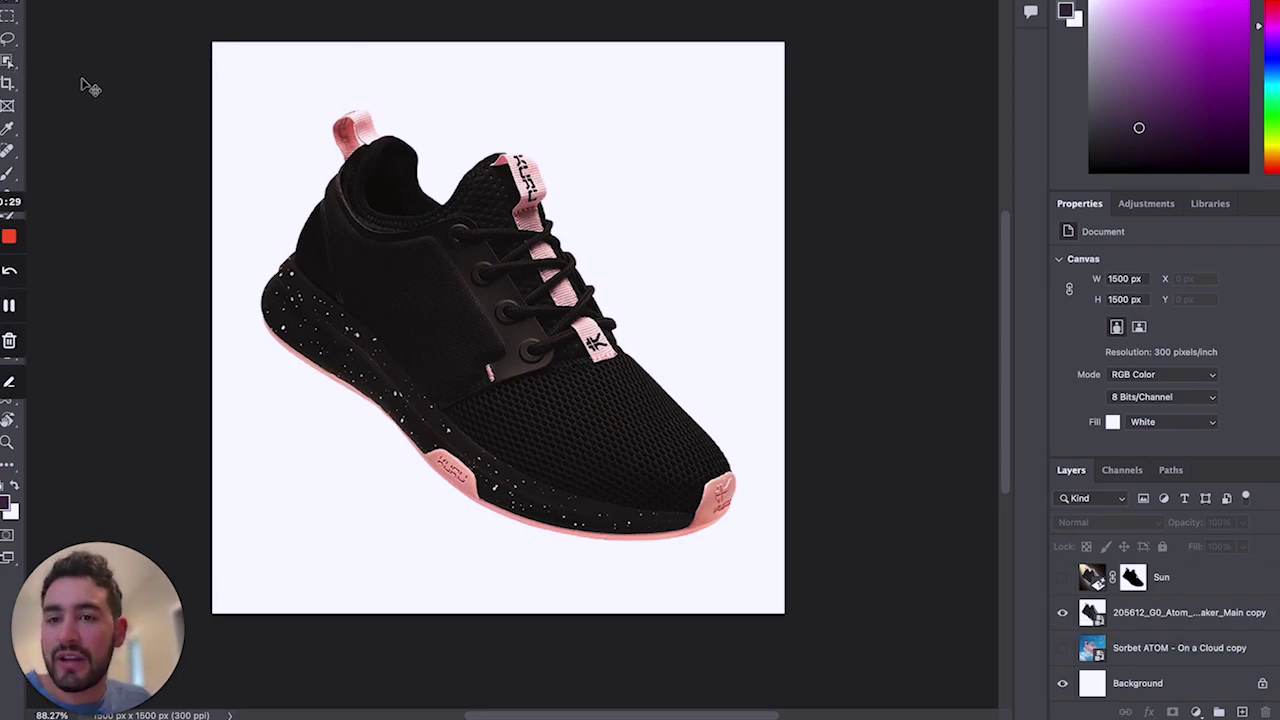
pyautogui.press('Return')
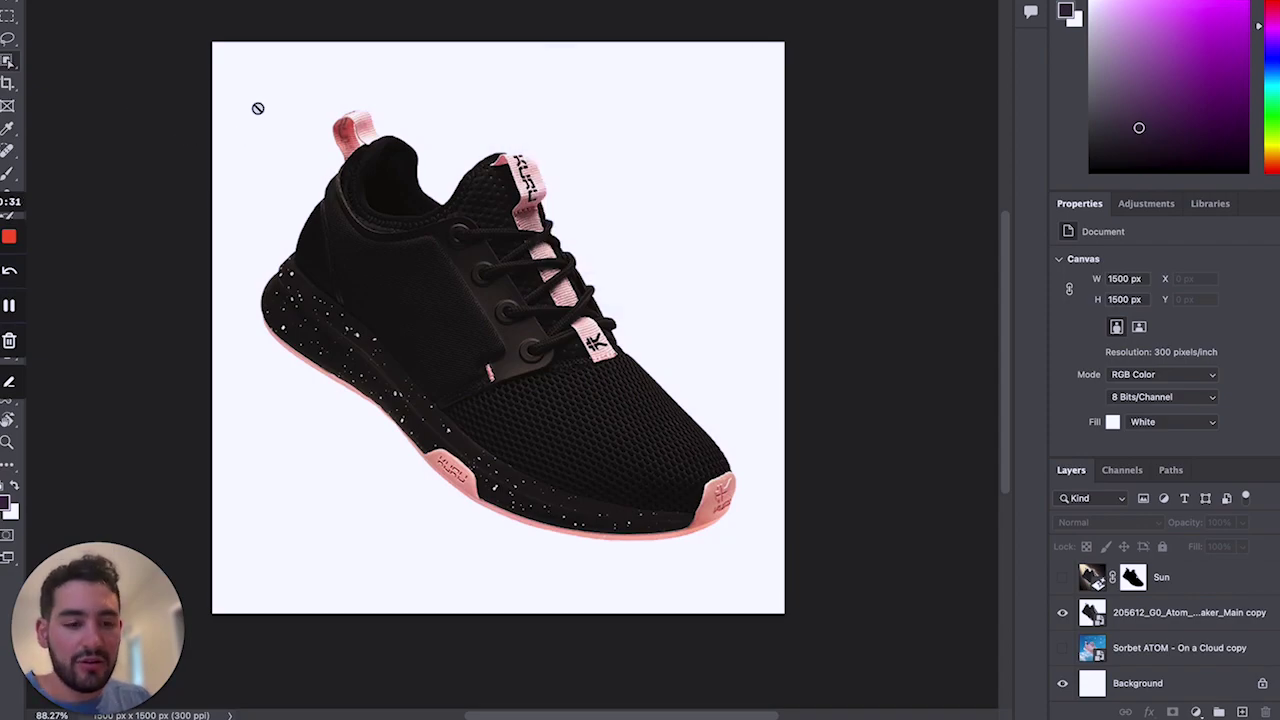
# - On the 205612 layer, select the black sneaker and invert to select its white surroundings
pyautogui.click(1166, 627)
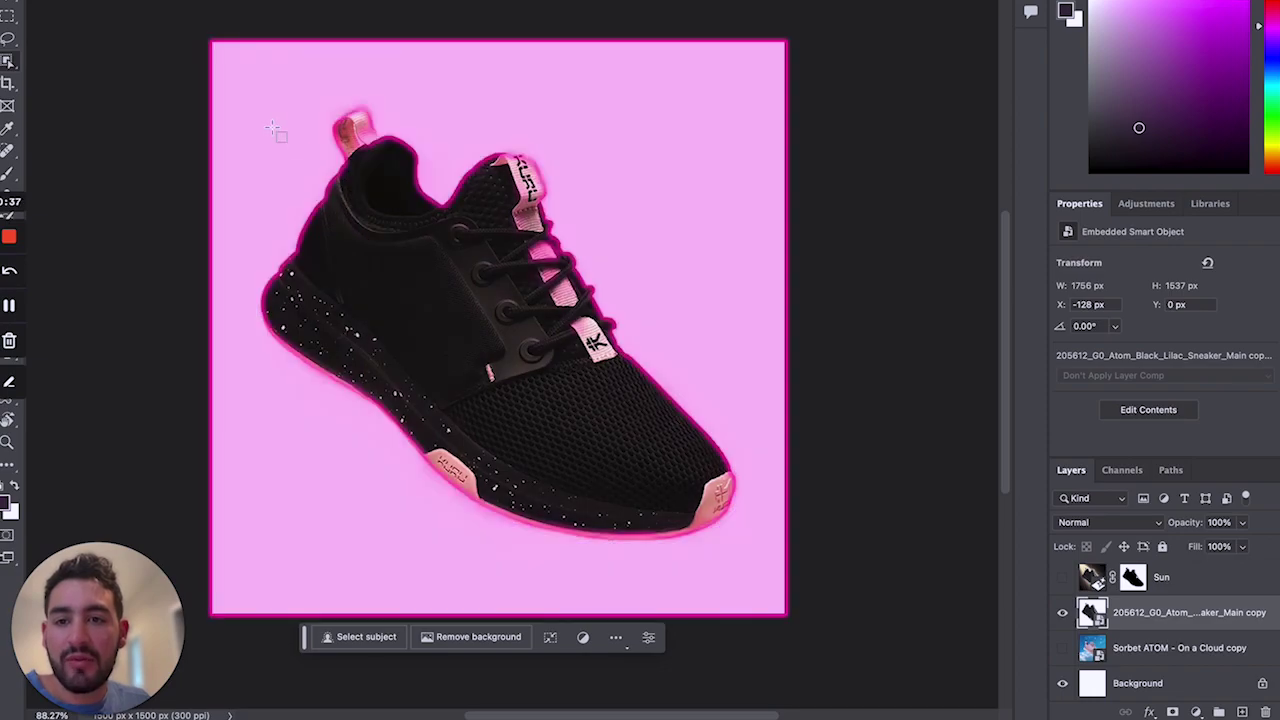
pyautogui.click(357, 212)
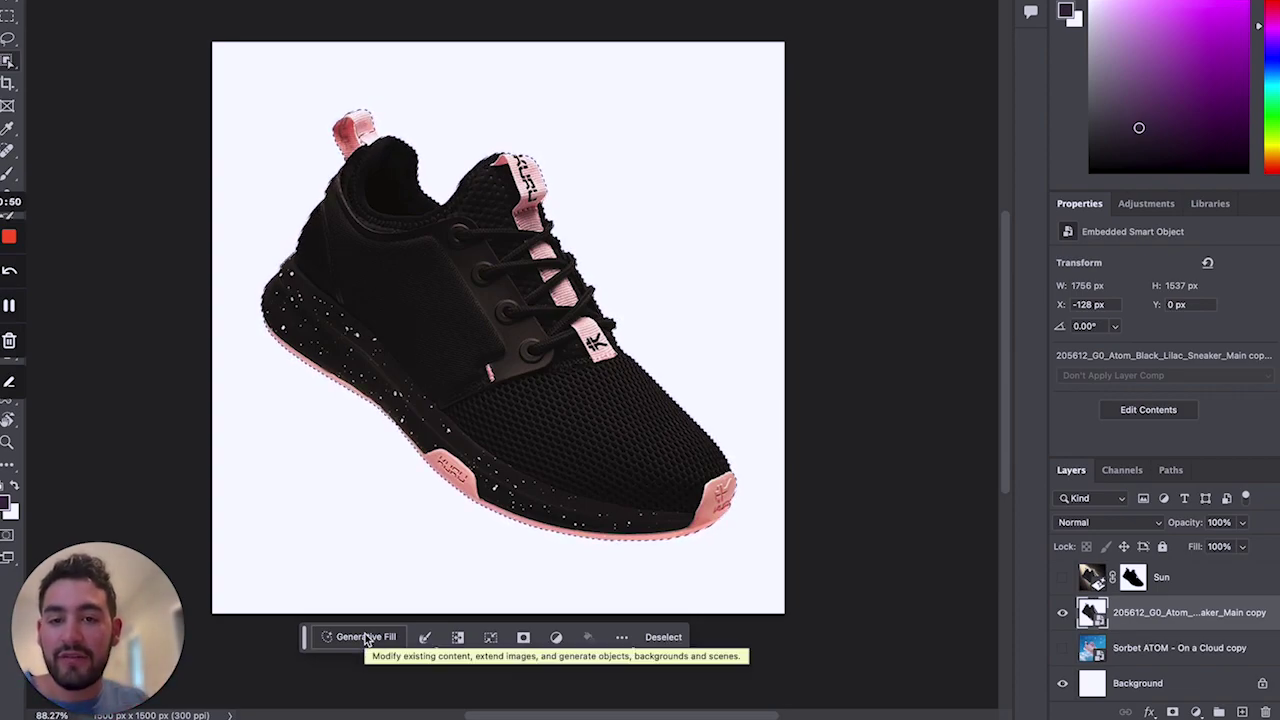
pyautogui.click(460, 641)
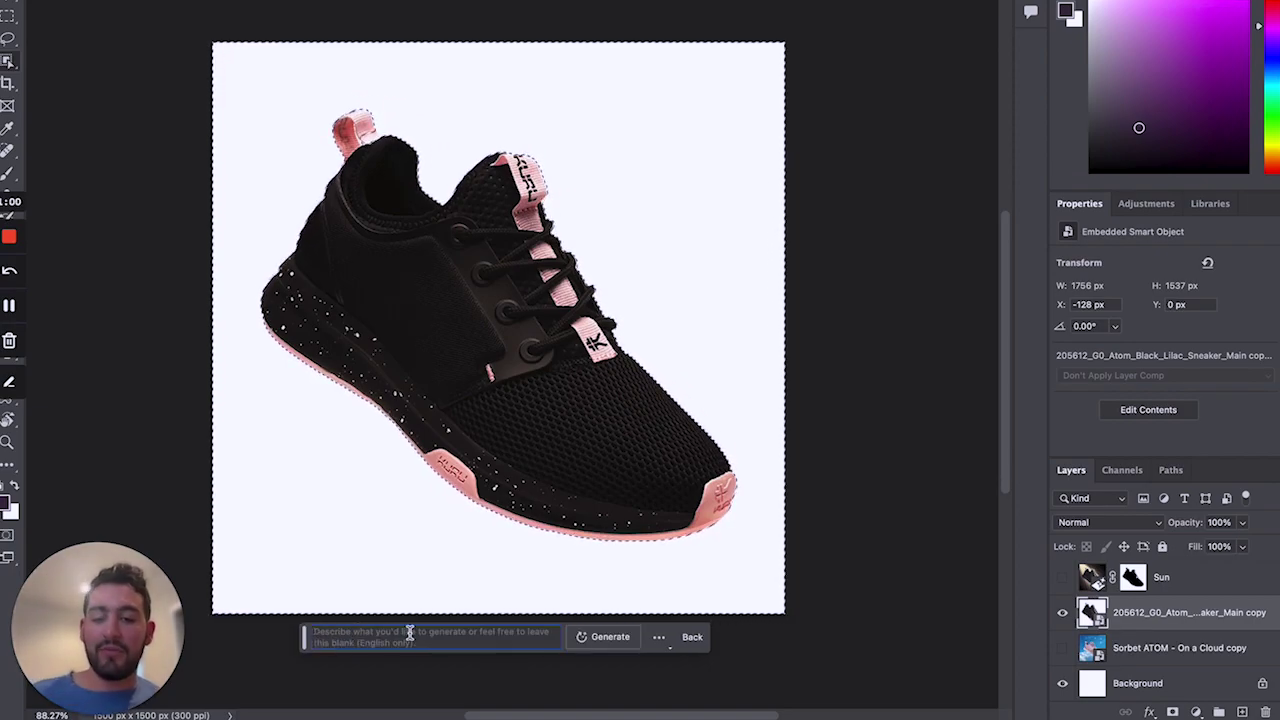
# - Generate a 'Pink neon light' backdrop around the black sneaker with Generative Fill
pyautogui.write('Pink')
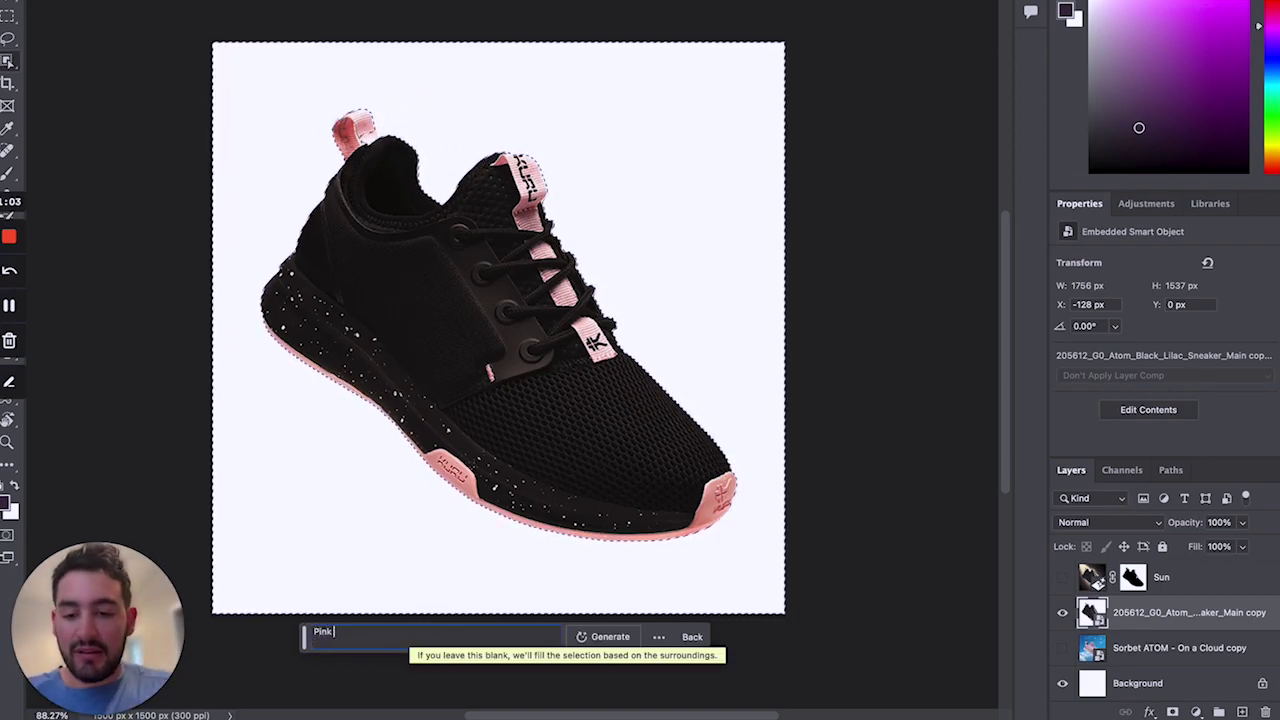
pyautogui.write(' neon light')
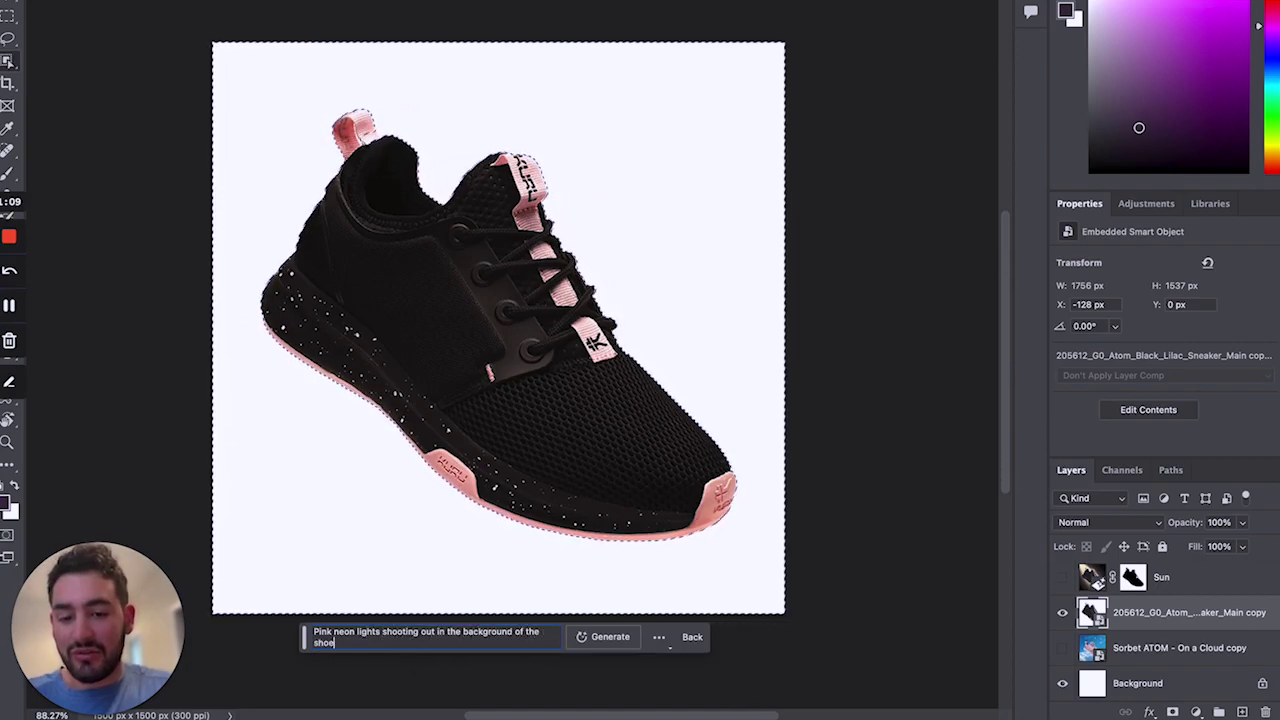
pyautogui.press('Return')
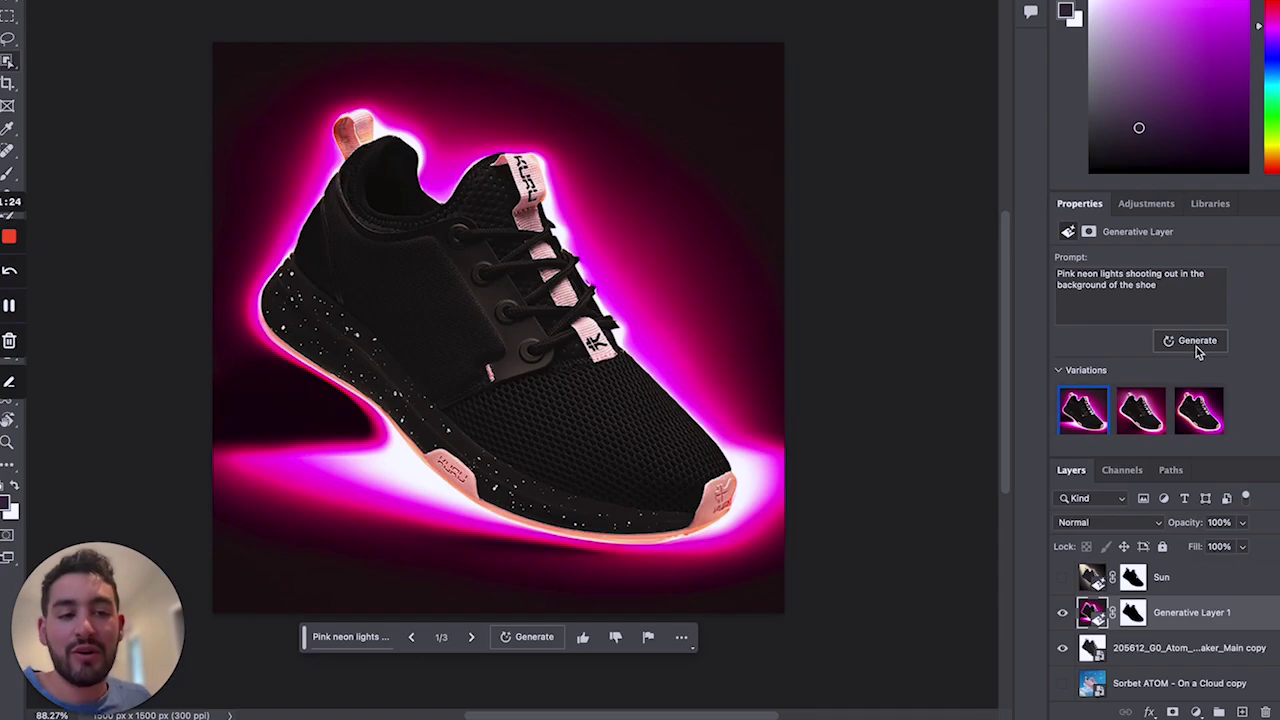
# - Preview the generated variations and bring up the Best Sun Beam Result layer's sun beams prompt
pyautogui.click(1145, 418)
pyautogui.click(1207, 425)
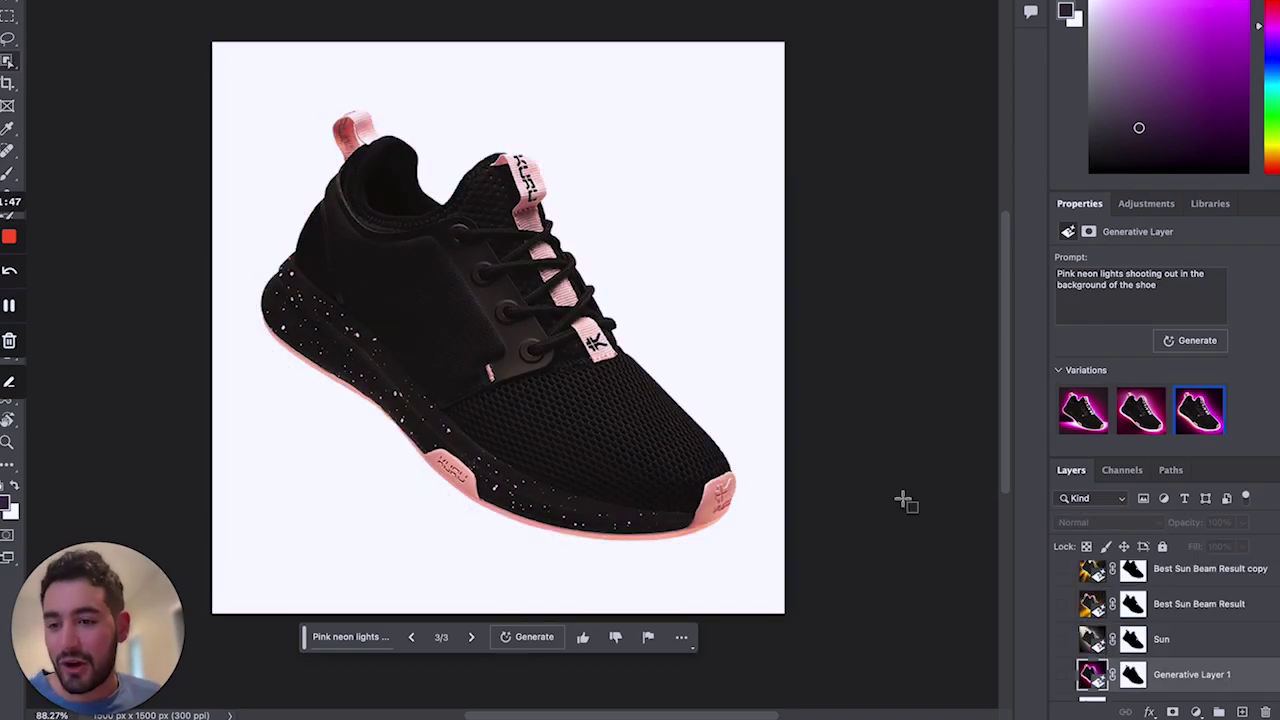
pyautogui.click(1062, 604)
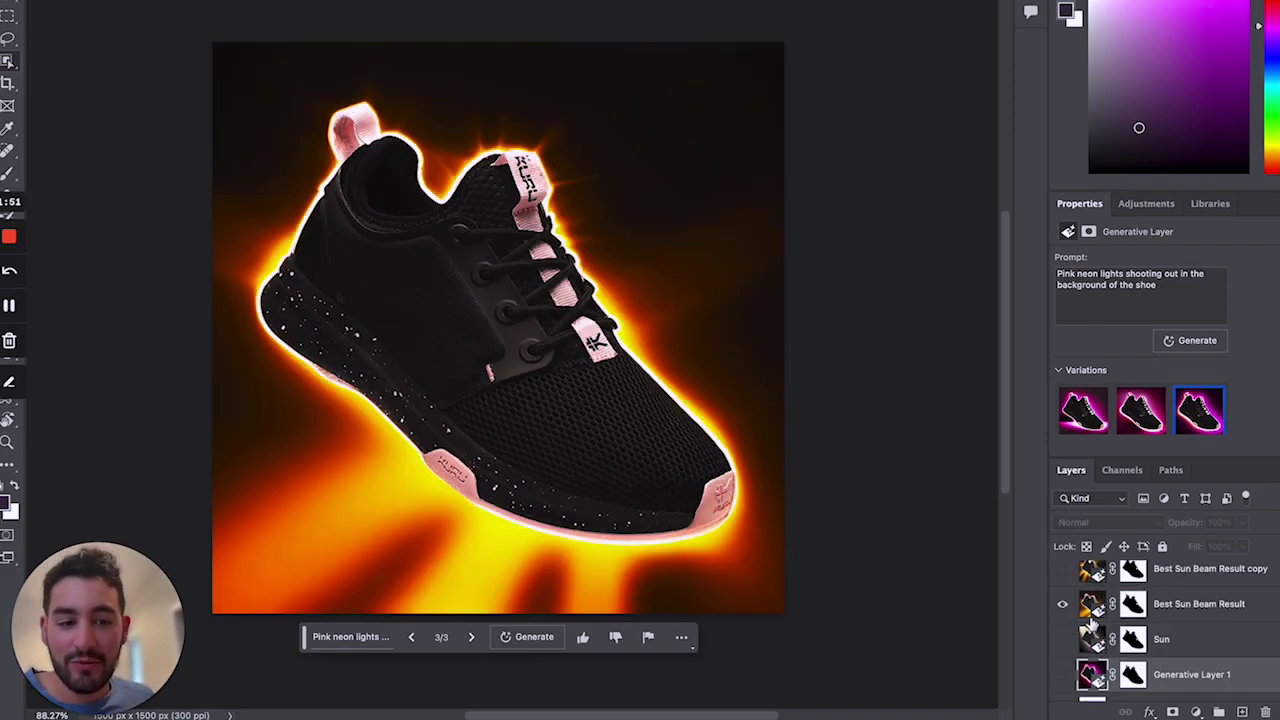
pyautogui.click(1172, 605)
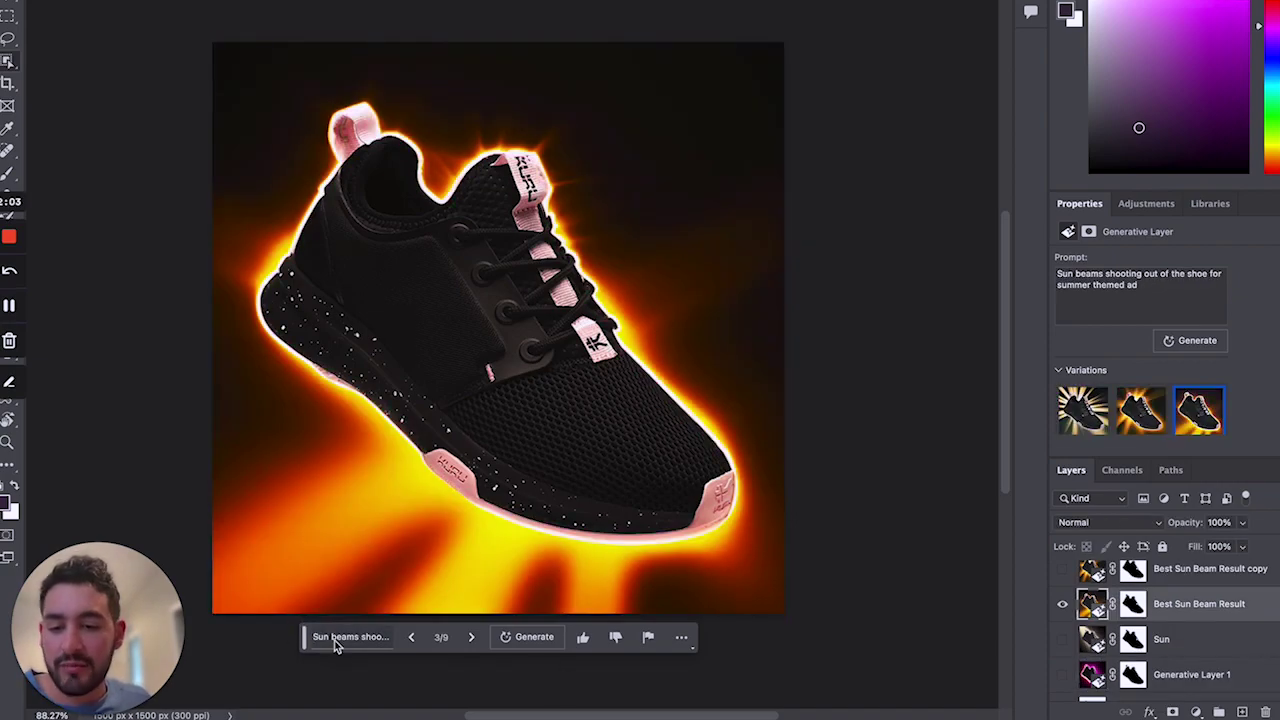
pyautogui.click(337, 645)
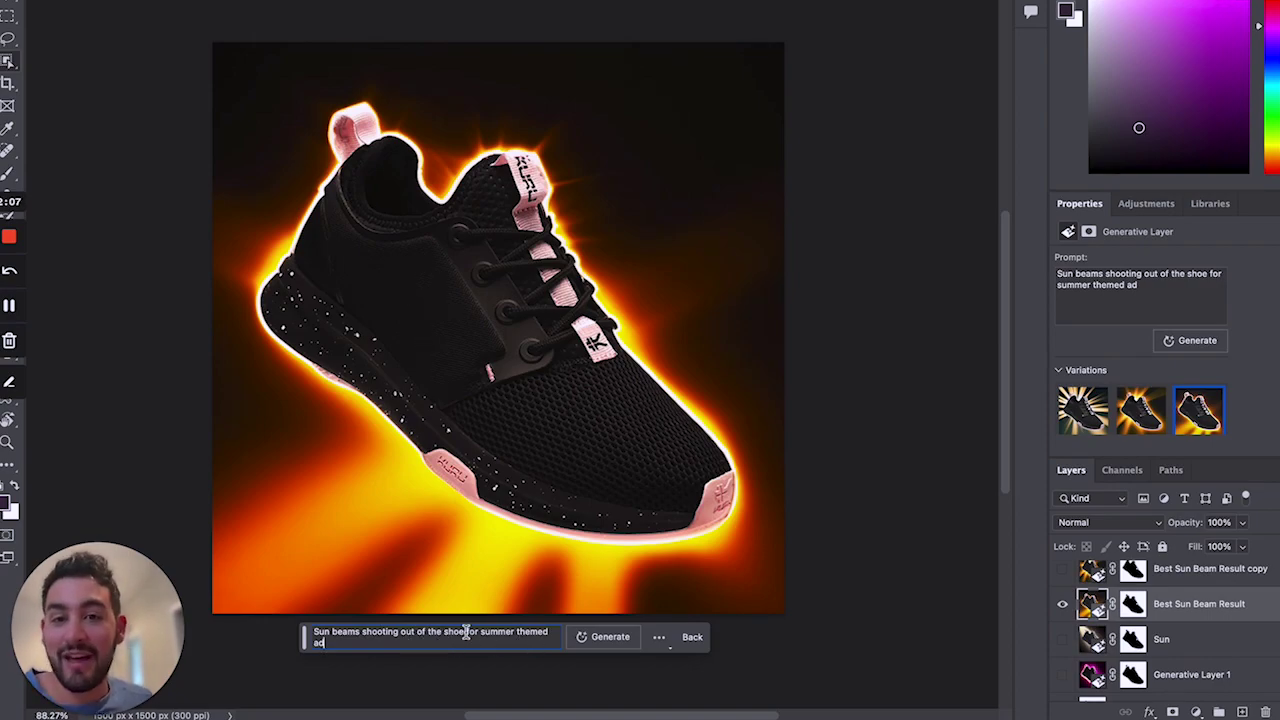
pyautogui.click(940, 413)
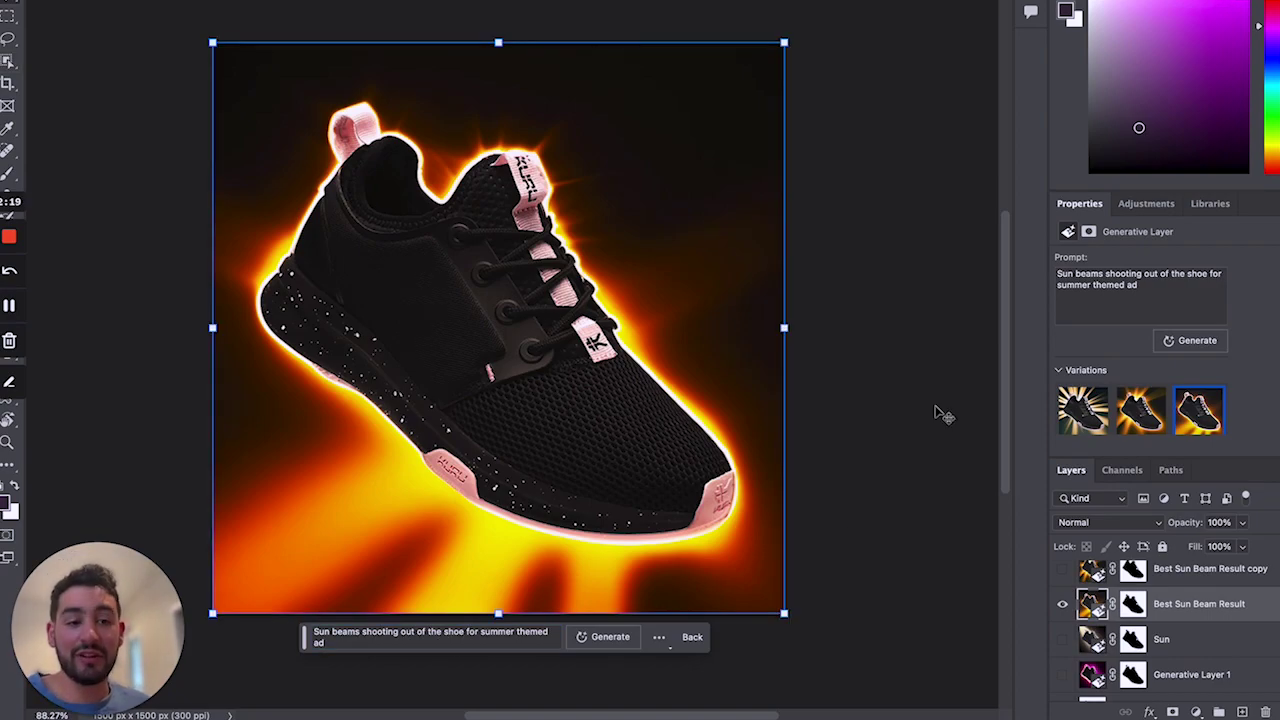
pyautogui.click(930, 404)
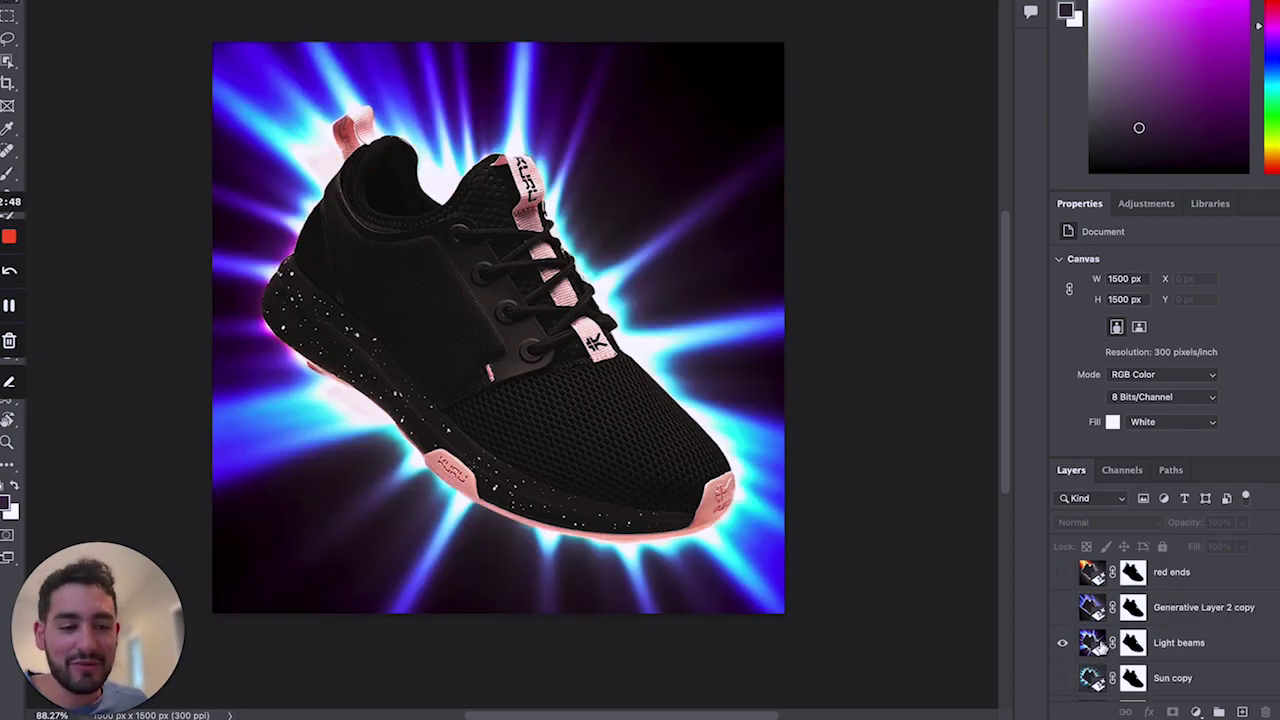
# - Compare the purple beam and red-yellow glow backdrops, then settle on the sunlit clouds
pyautogui.click(1063, 607)
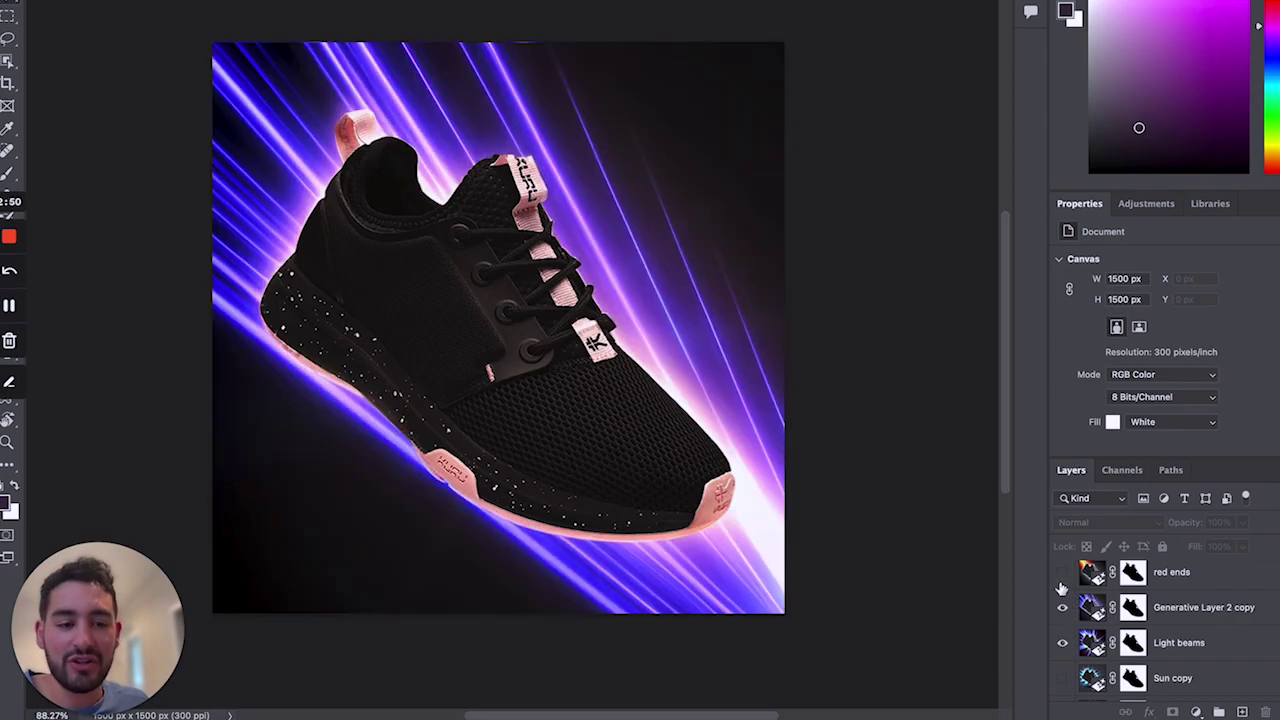
pyautogui.click(1062, 573)
pyautogui.scroll(1, 1121, 638)
pyautogui.scroll(1, 1120, 636)
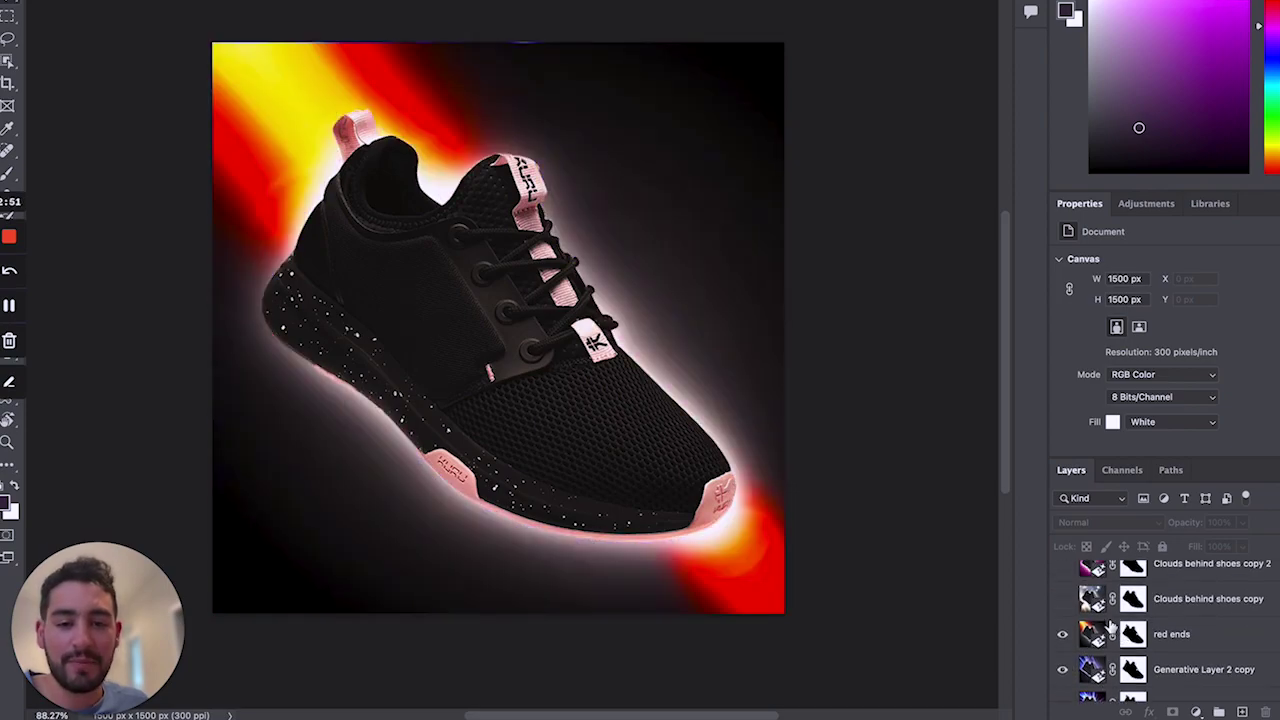
pyautogui.click(1063, 599)
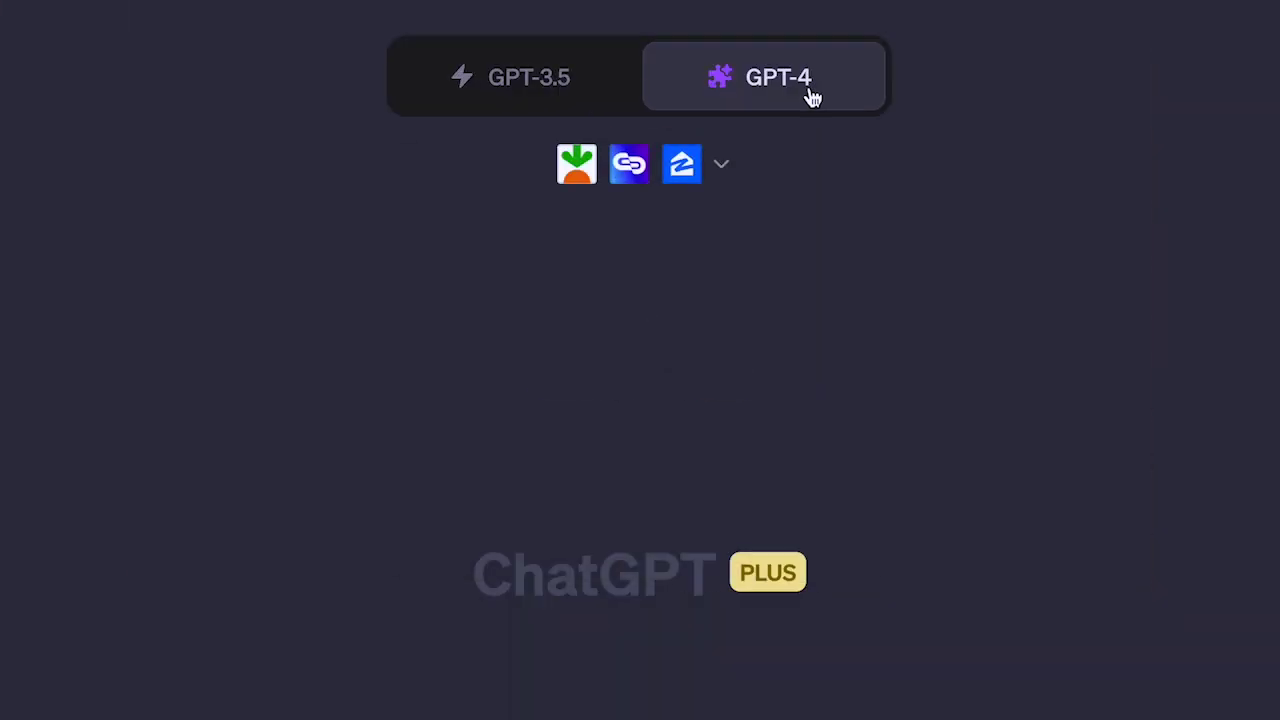
# - Switch GPT-4 to Plugins (Beta) mode and review the three enabled plugins
pyautogui.moveTo(766, 78)
pyautogui.click(700, 537)
pyautogui.click(665, 193)
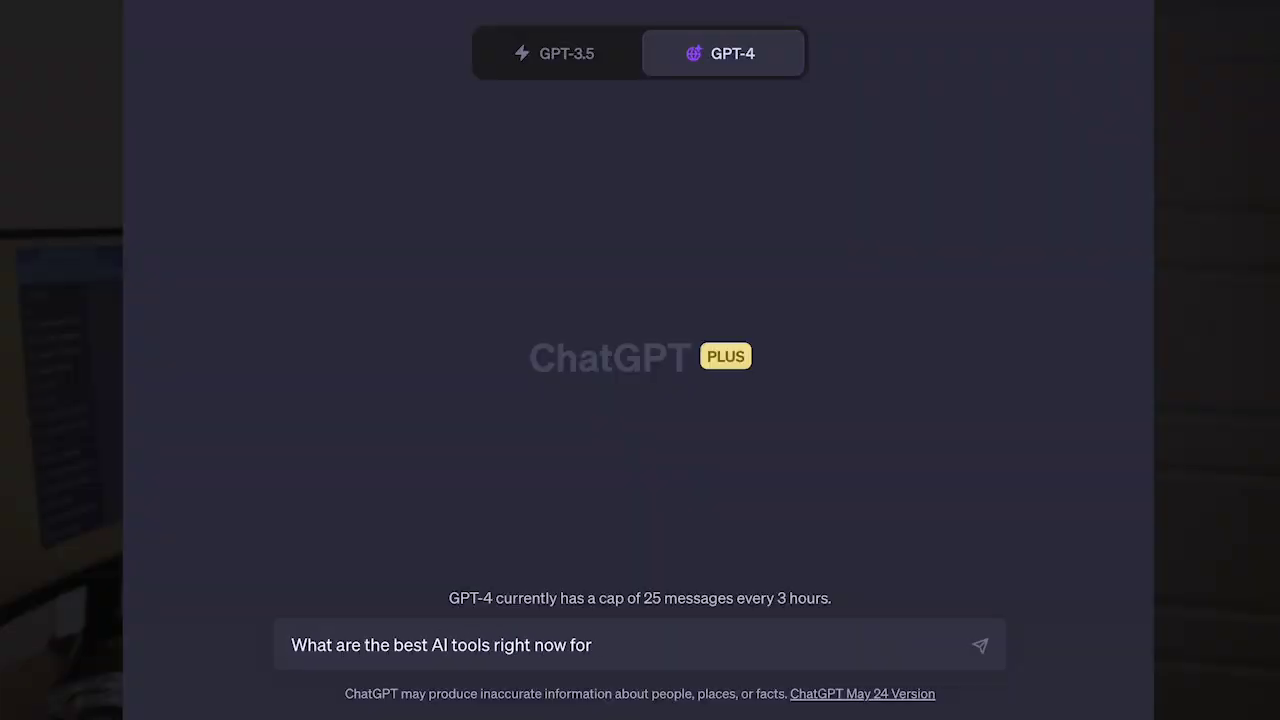
# - Finish the ecommerce question and send it to GPT-4
pyautogui.write('ecommerce?')
pyautogui.press('Return')
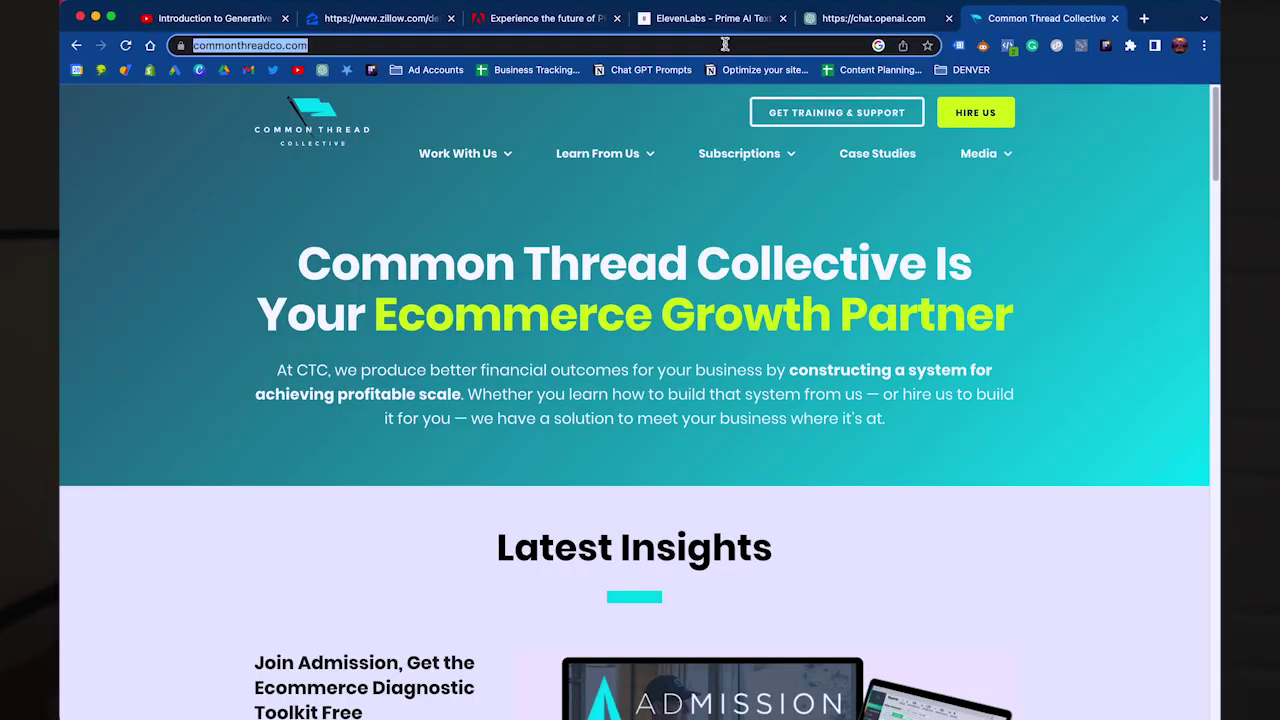
# - Ask GPT-4 to summarize the pasted commonthreadco.com webpage with 'Please summarize this webpage'
pyautogui.click(872, 20)
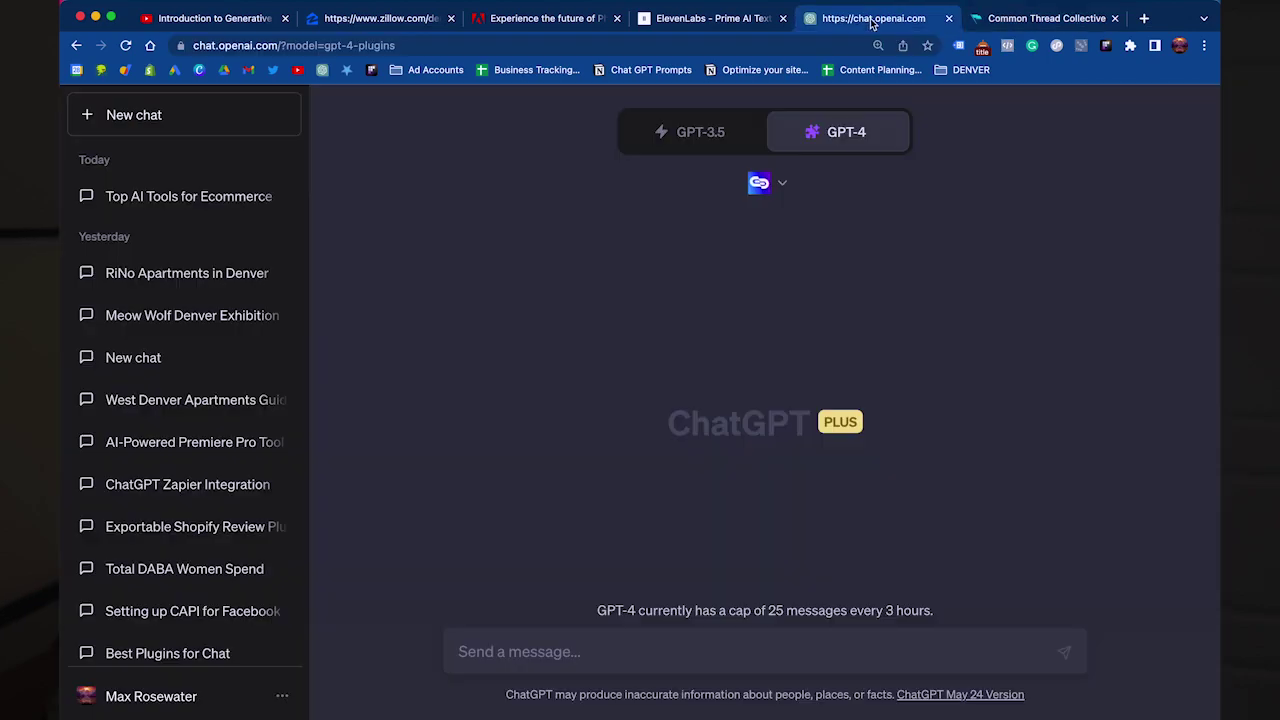
pyautogui.click(768, 182)
pyautogui.click(683, 506)
pyautogui.write('https://commonthreadco.com/')
pyautogui.write('Please summarize this webpage')
pyautogui.press('Return')
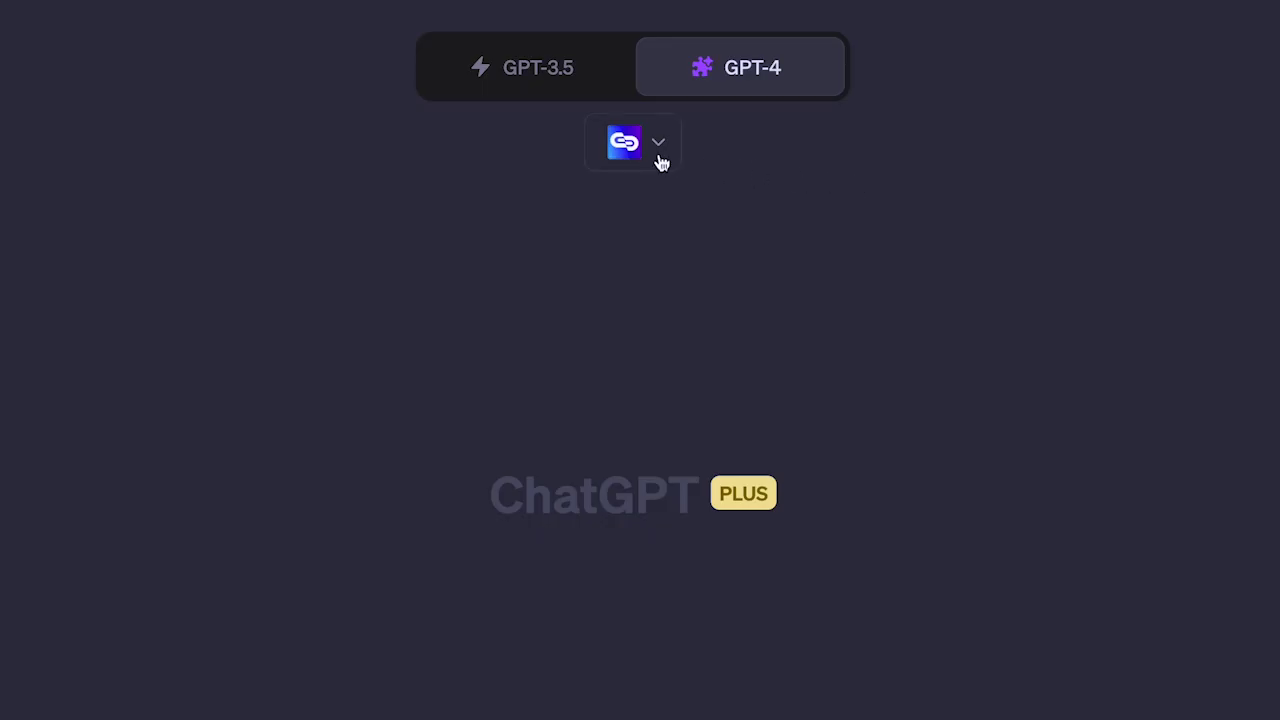
# - Enable the ChatWithPDF plugin in the plugin list
pyautogui.click(660, 160)
pyautogui.click(629, 249)
pyautogui.scroll(1, 624, 265)
pyautogui.click(614, 262)
pyautogui.click(809, 534)
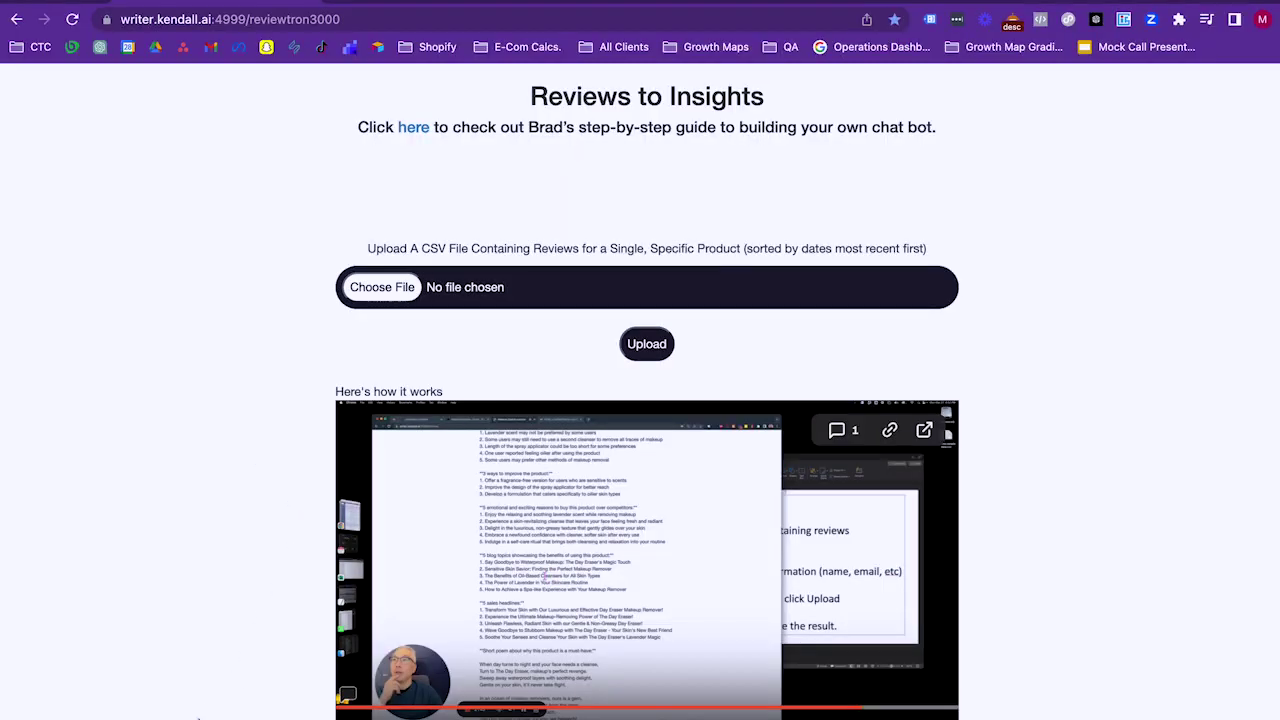
# - Upload testsamplereviews.csv and scroll through the generated FAQ, buyer reasons, complaints and improvements
pyautogui.moveTo(410, 503); pyautogui.dragTo(381, 299)
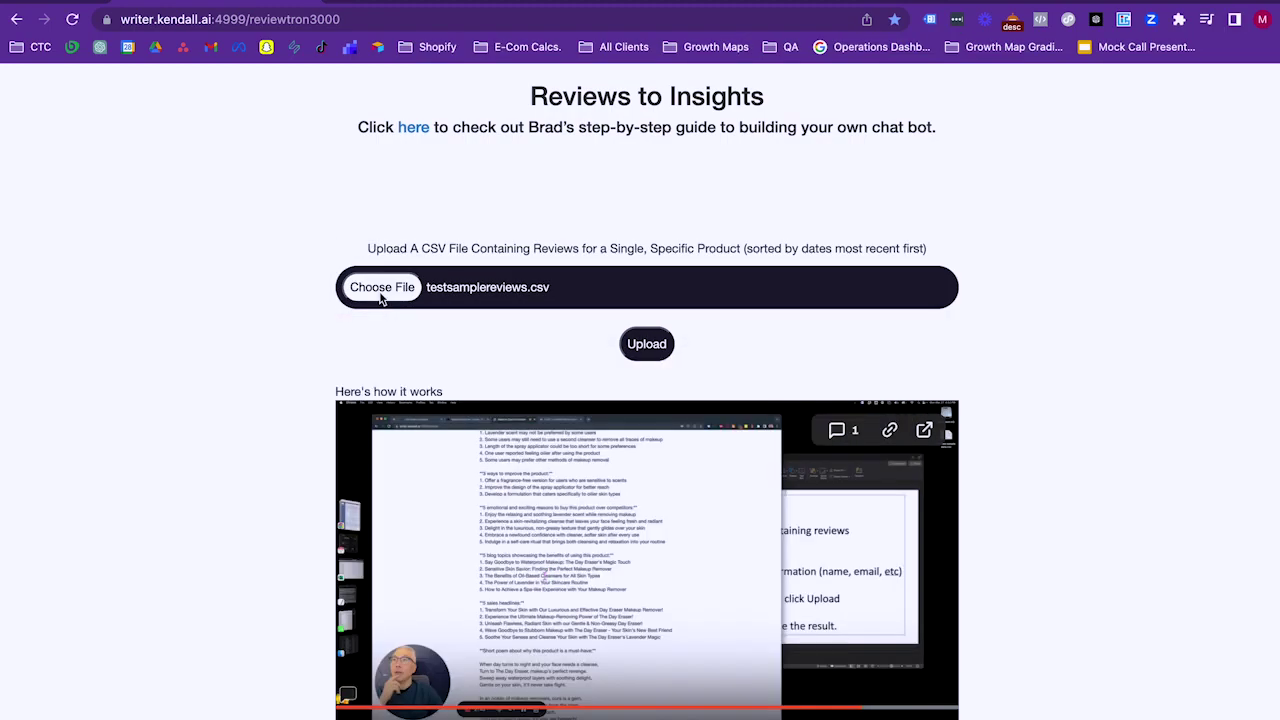
pyautogui.click(628, 343)
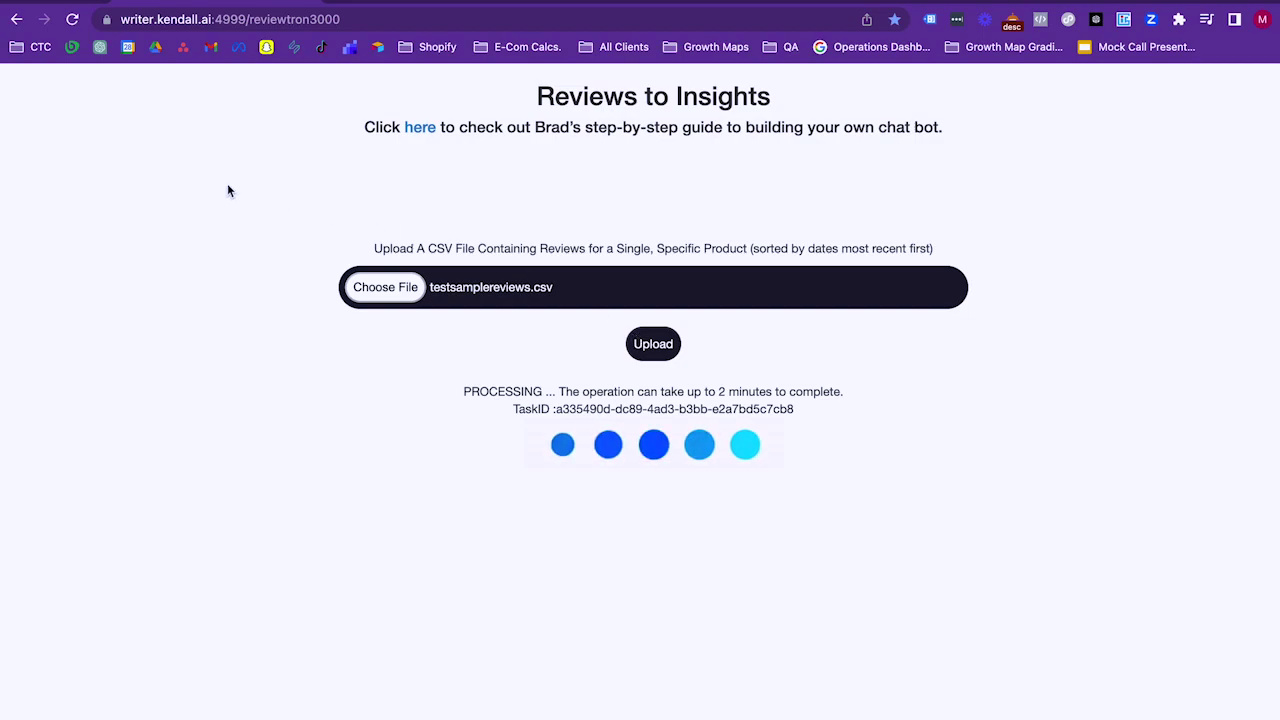
pyautogui.scroll(-5, 267, 444)
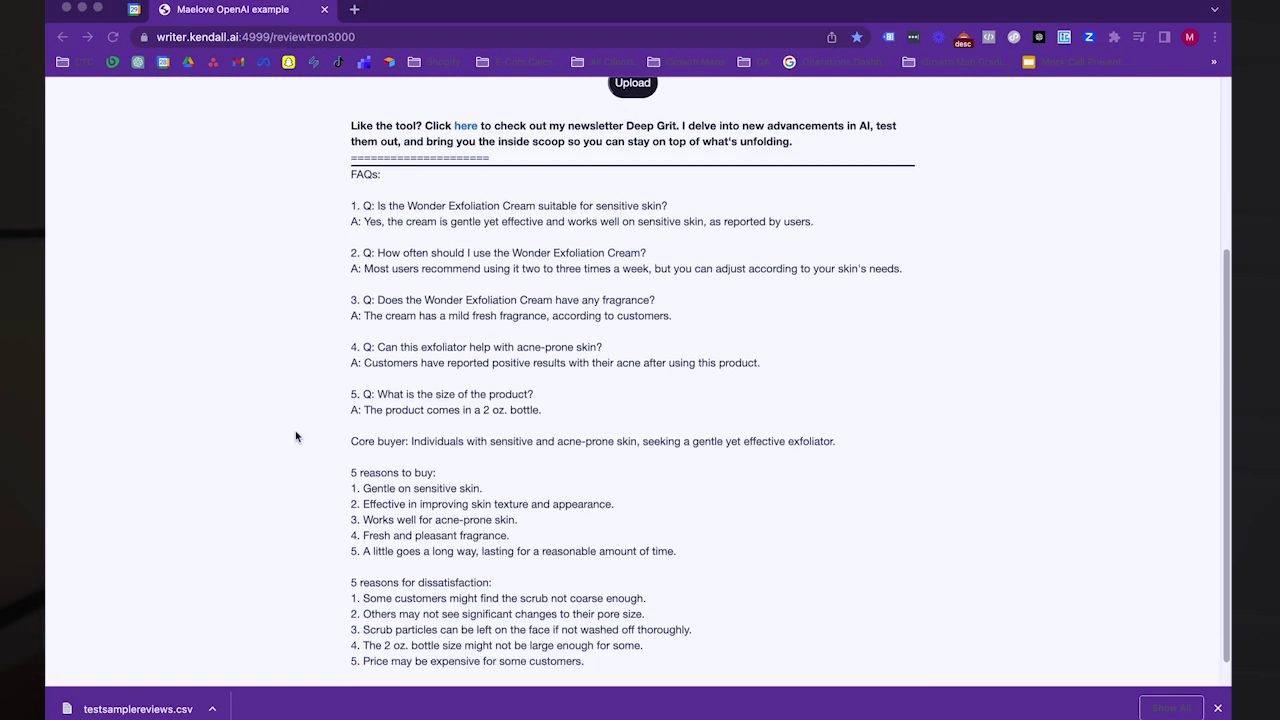
pyautogui.scroll(-3, 295, 436)
pyautogui.click(1218, 709)
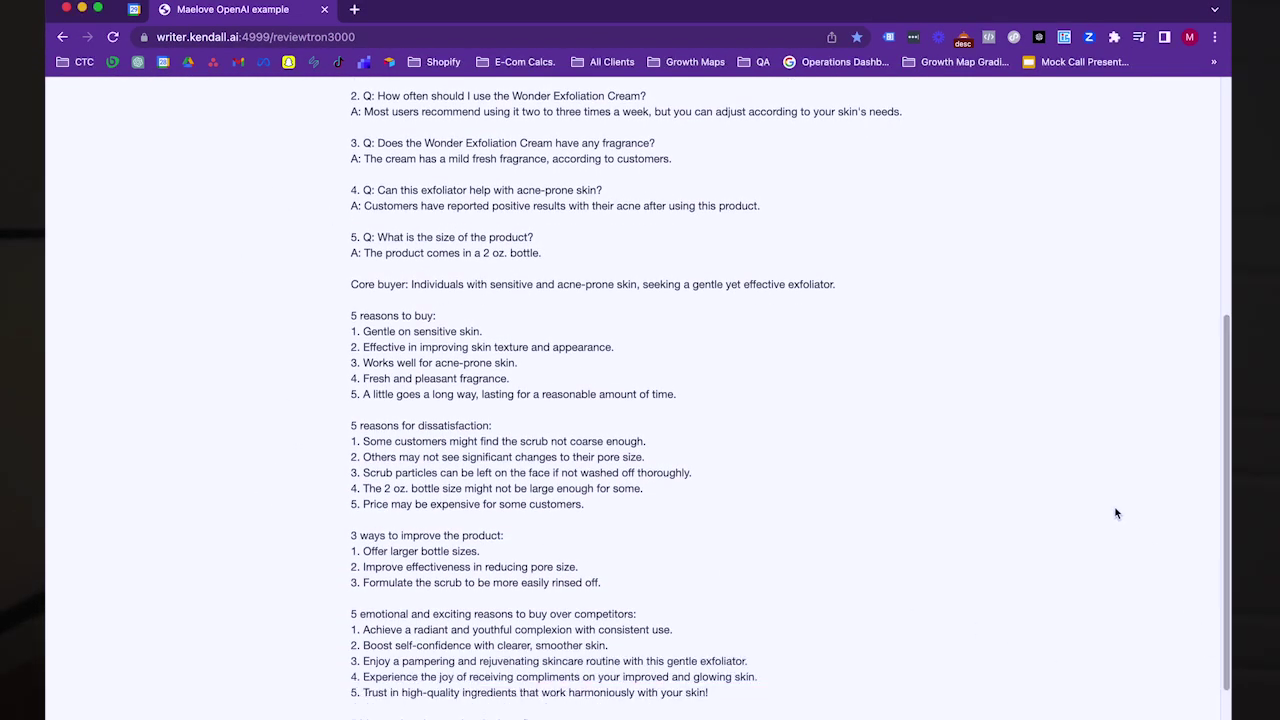
pyautogui.scroll(-4, 1112, 514)
pyautogui.scroll(-2, 1108, 513)
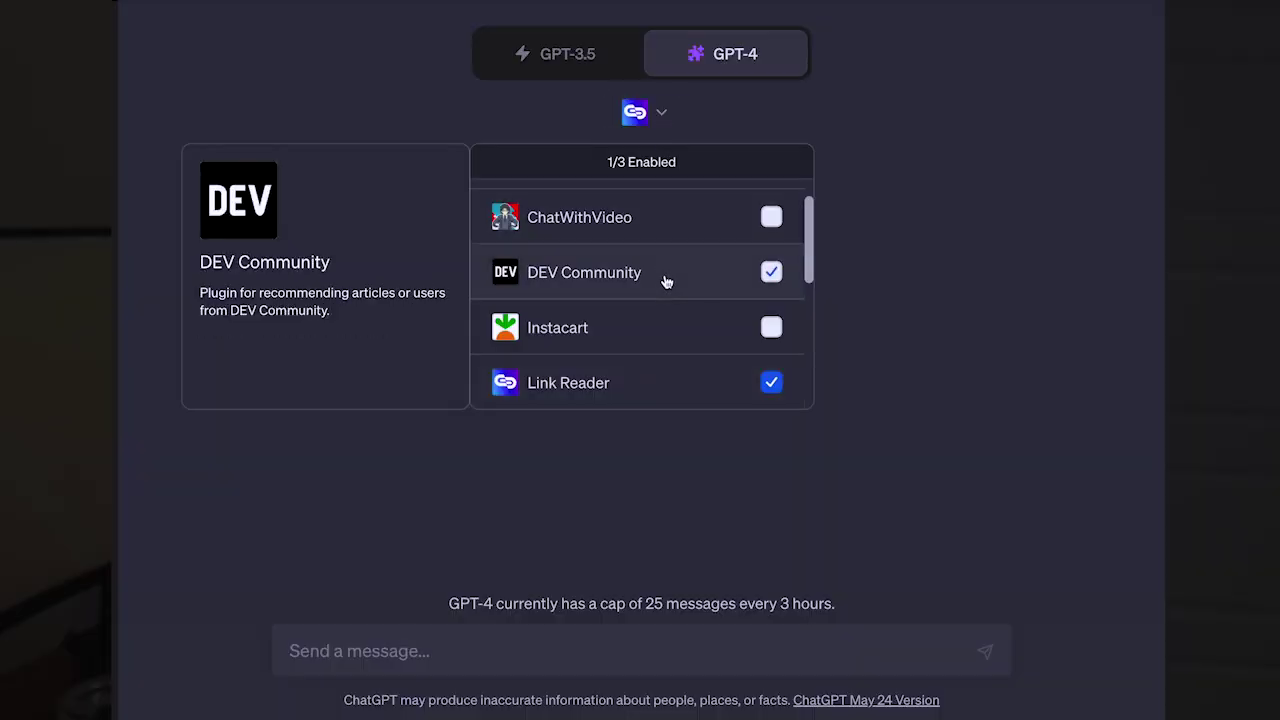
# - Enable the Website Performance plugin in ChatGPT's plugin list
pyautogui.scroll(-5, 663, 280)
pyautogui.click(618, 229)
pyautogui.click(897, 349)
# - Paste the commonthreadco.com URL and request an analysis of the website's speed and functionality
pyautogui.click(586, 651)
pyautogui.write('https://commonthreadco.com/')
pyautogui.write('Please give me an analysis of m')
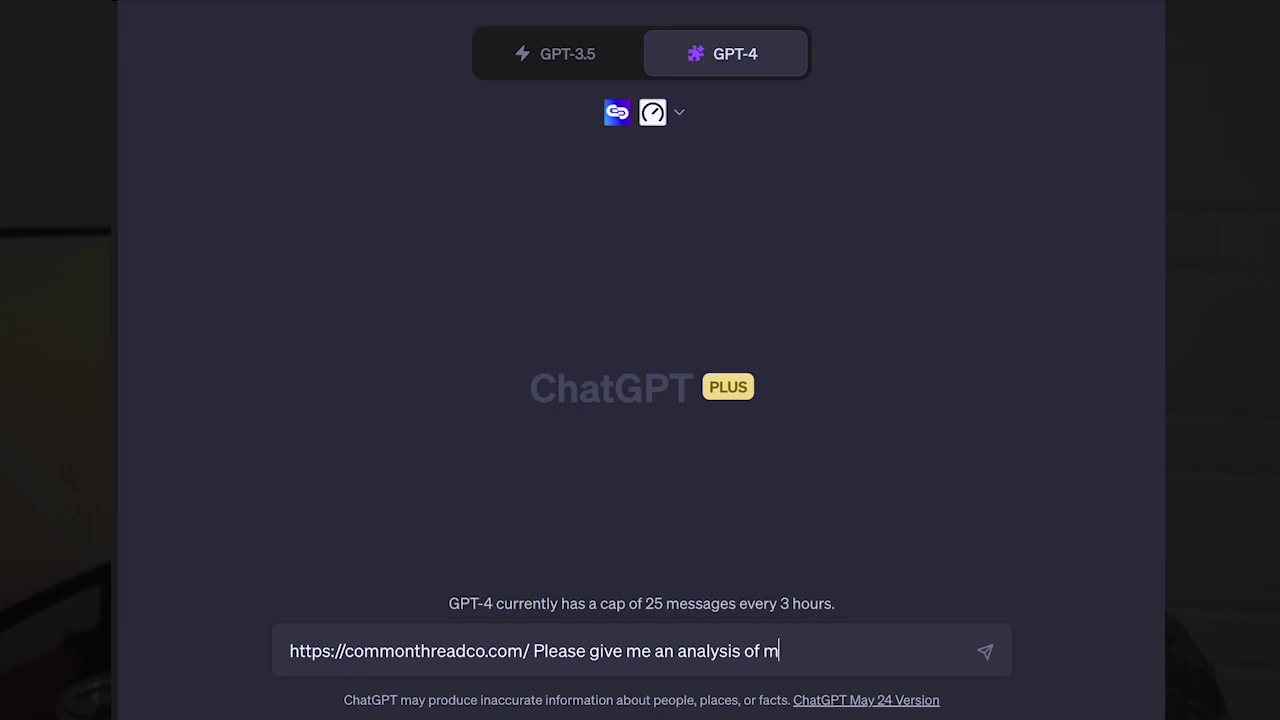
pyautogui.write("y website's speed and functionality")
pyautogui.press('Return')
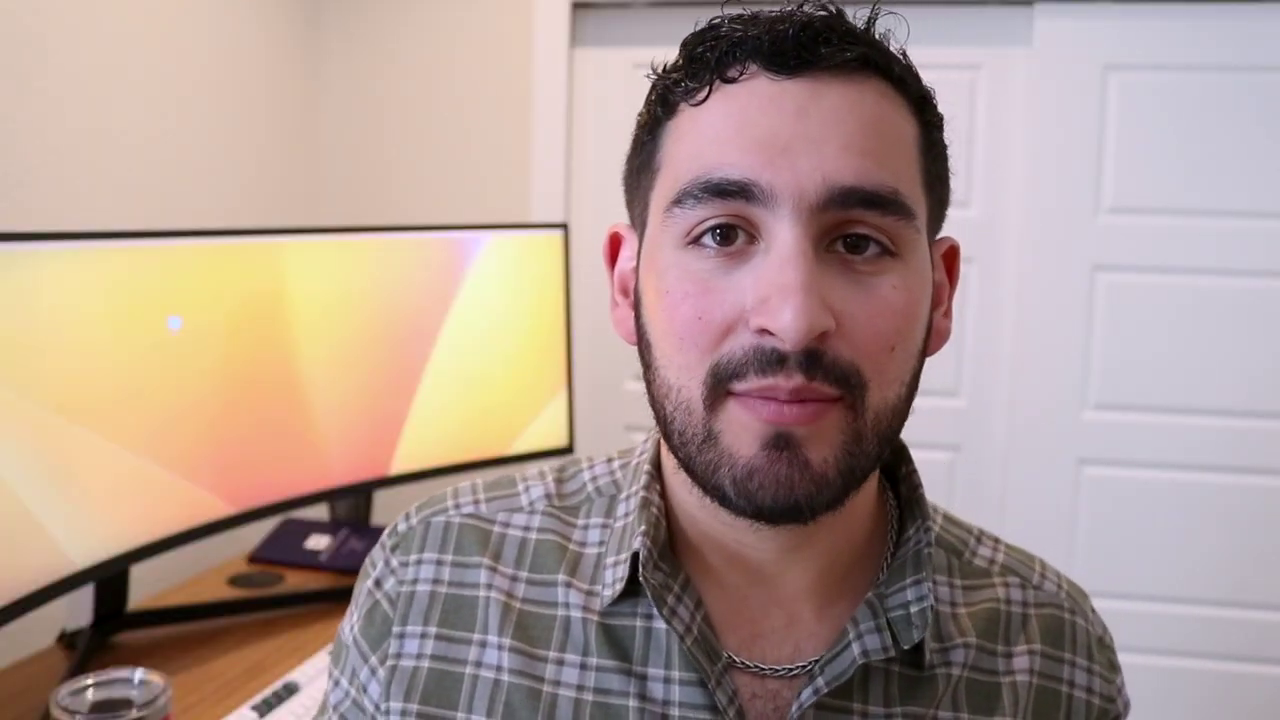
# - Ask ChatGPT to write a professional but casual-toned email to the client describing the learnings
pyautogui.write('Please write a professional but casual tone email to my client describing the learnings from the above information')
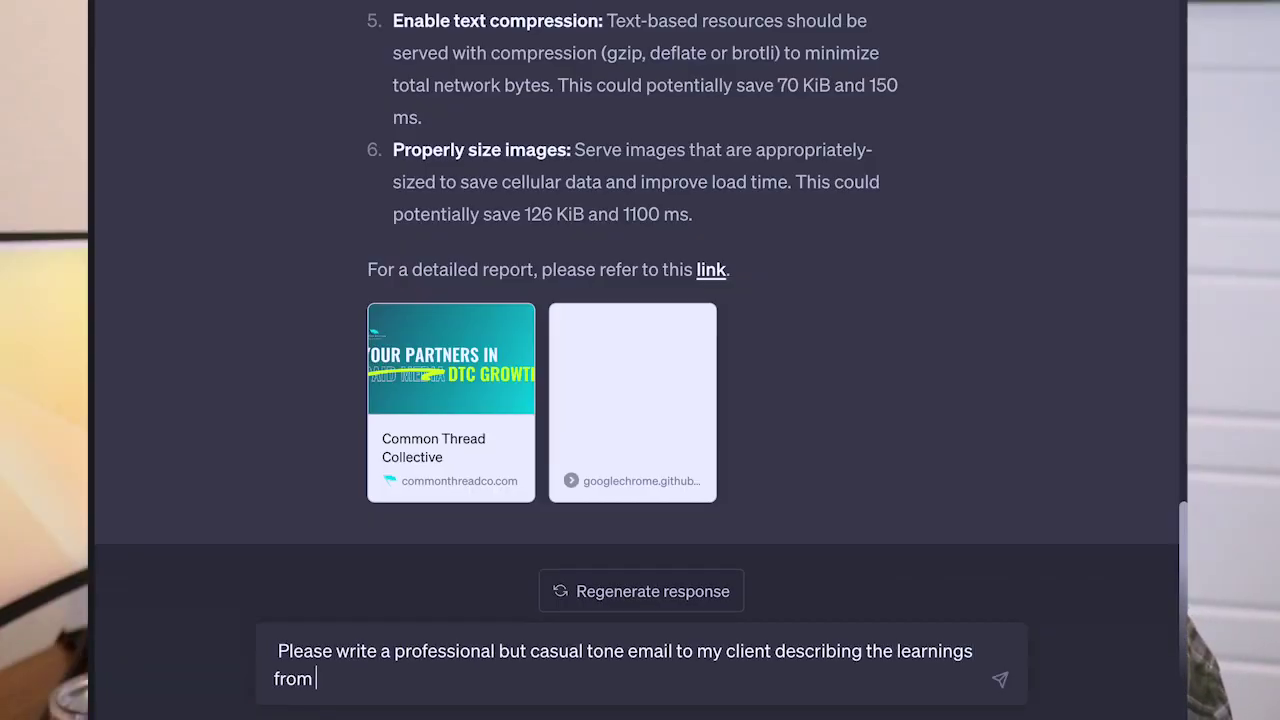
pyautogui.press('Return')
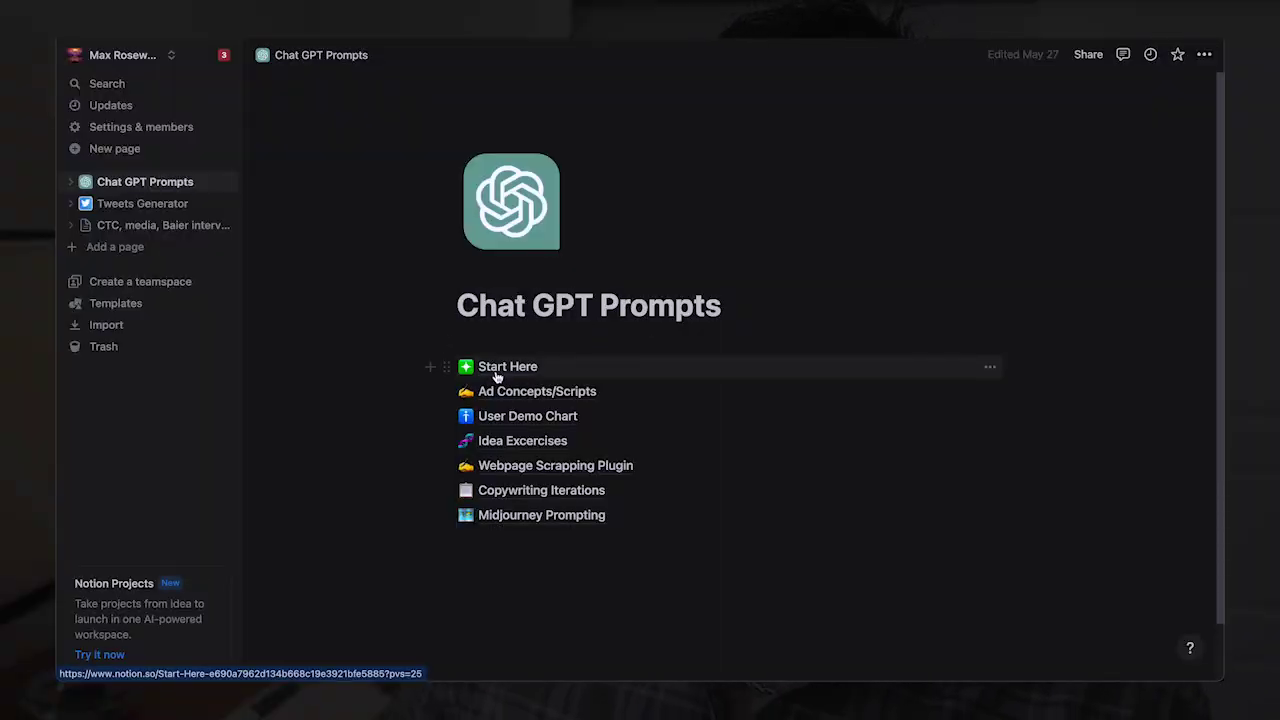
# - Open the Start Here prompt page and select the entire Customer Persona Analysis prompt text
pyautogui.click(497, 376)
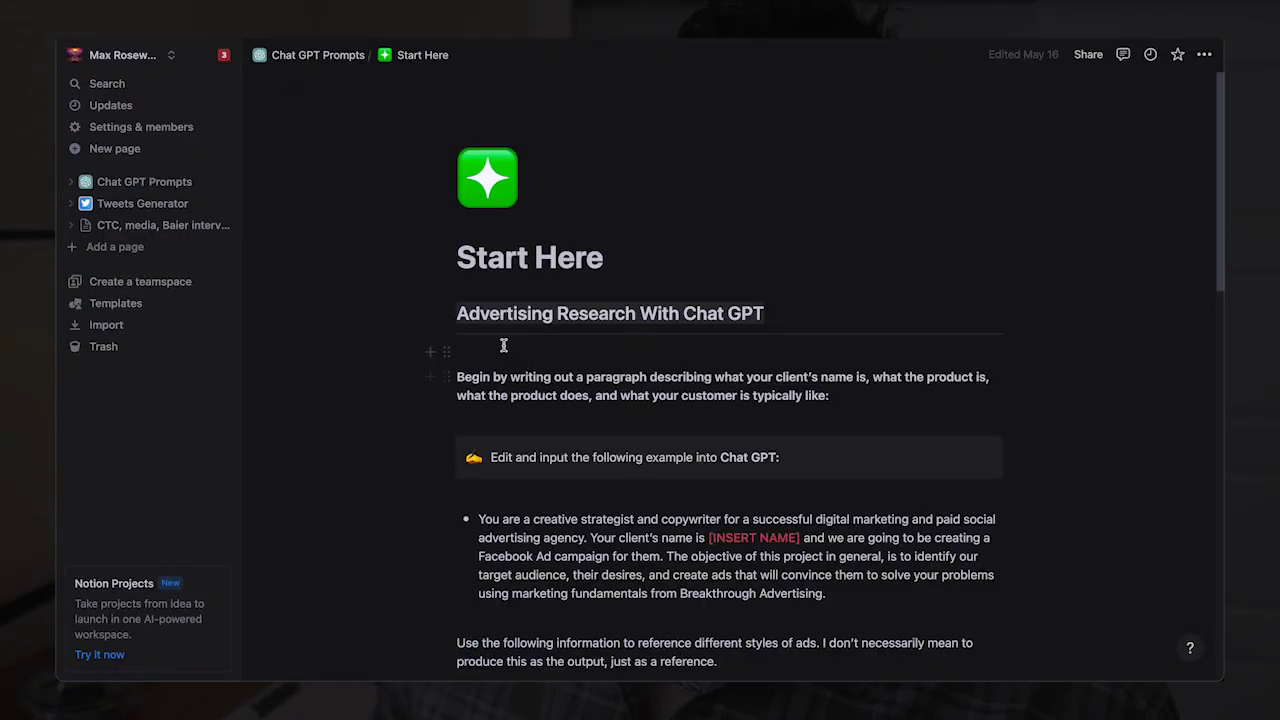
pyautogui.scroll(-2, 480, 407)
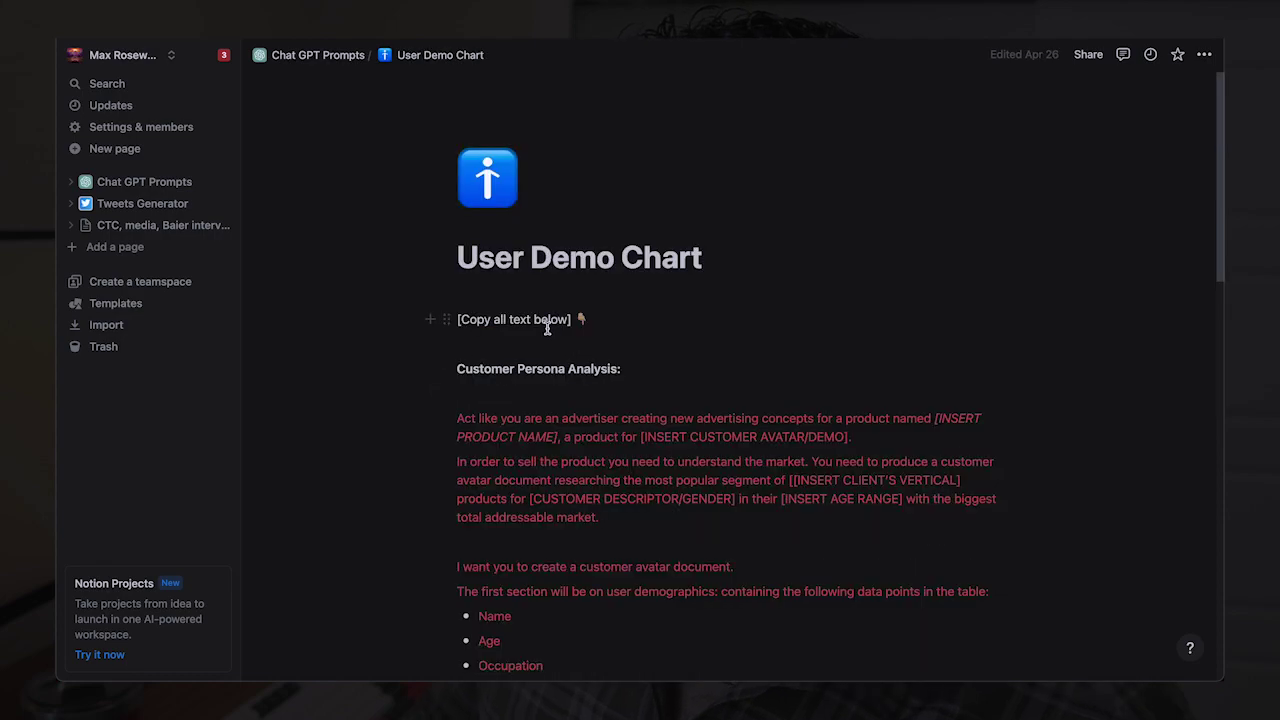
pyautogui.scroll(-1, 520, 340)
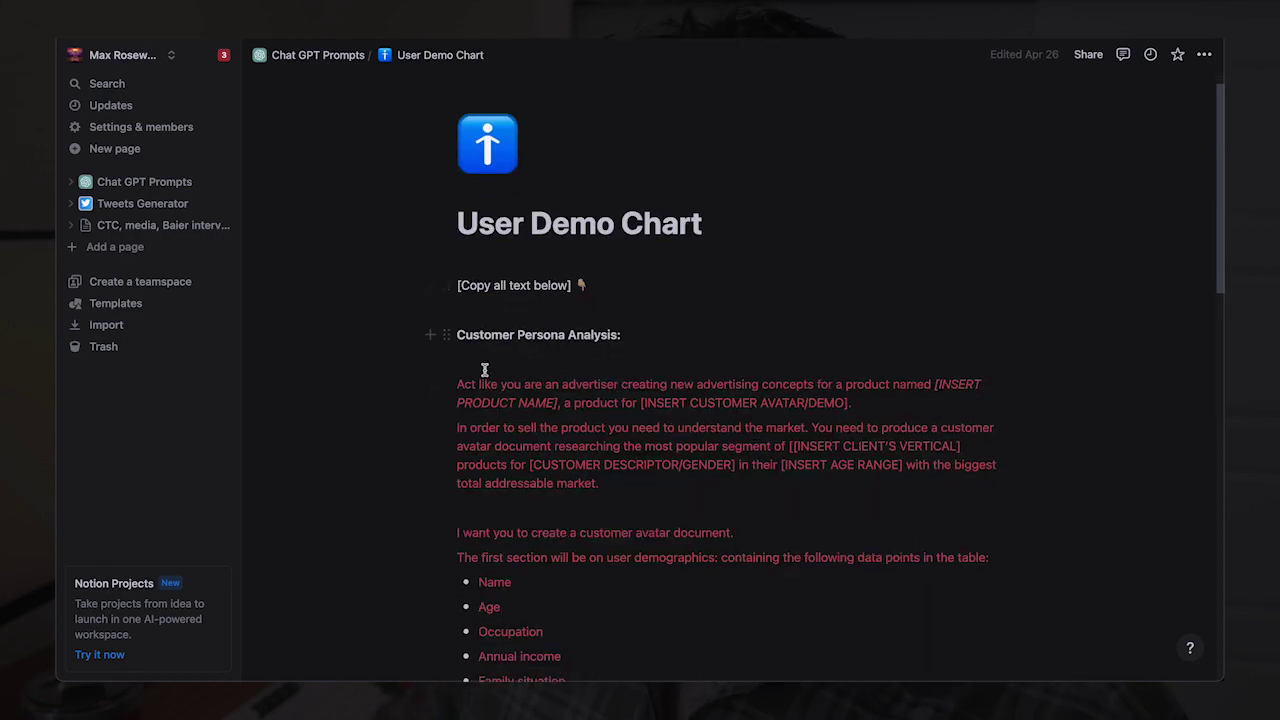
pyautogui.moveTo(458, 384); pyautogui.dragTo(565, 452)
pyautogui.scroll(-15, 566, 451)
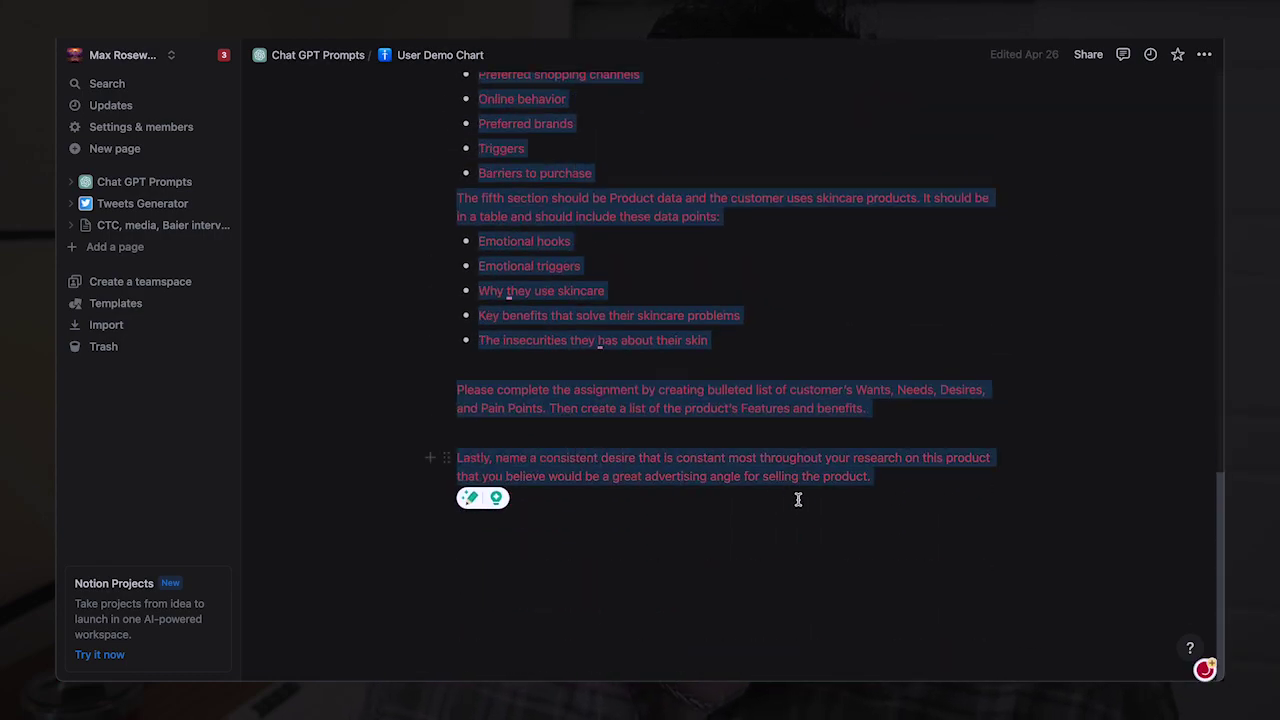